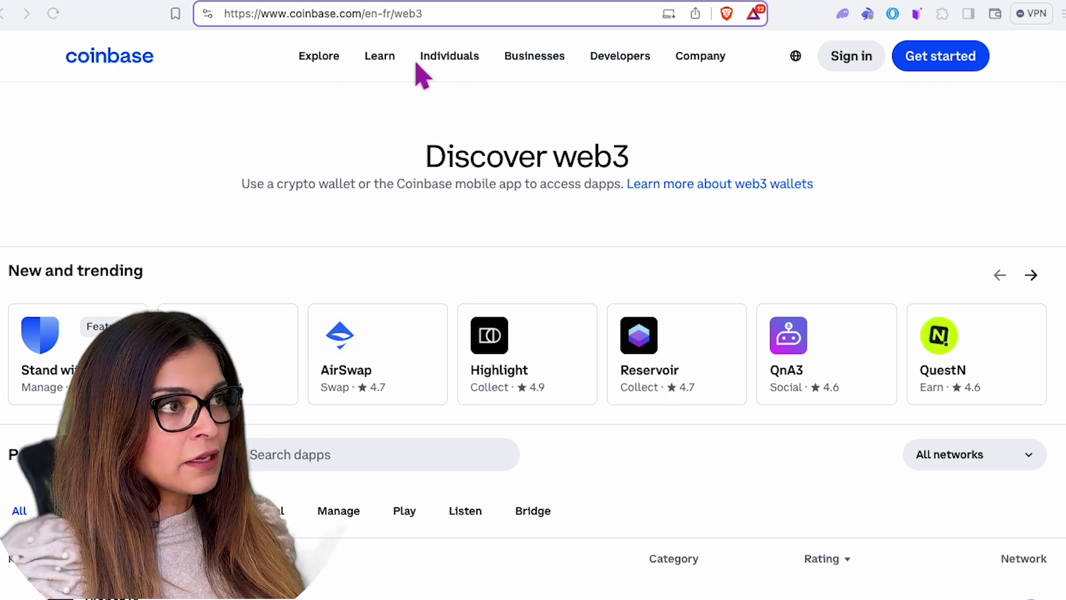
Go from the Individuals menu to the Coinbase Wallet download page.
left_click(449, 62)
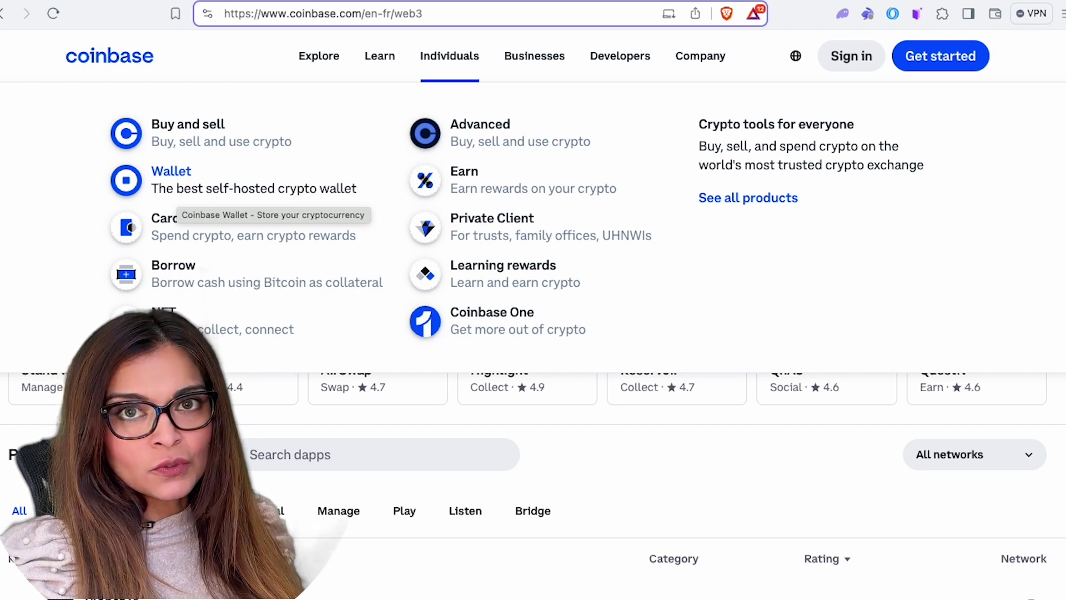
left_click(189, 193)
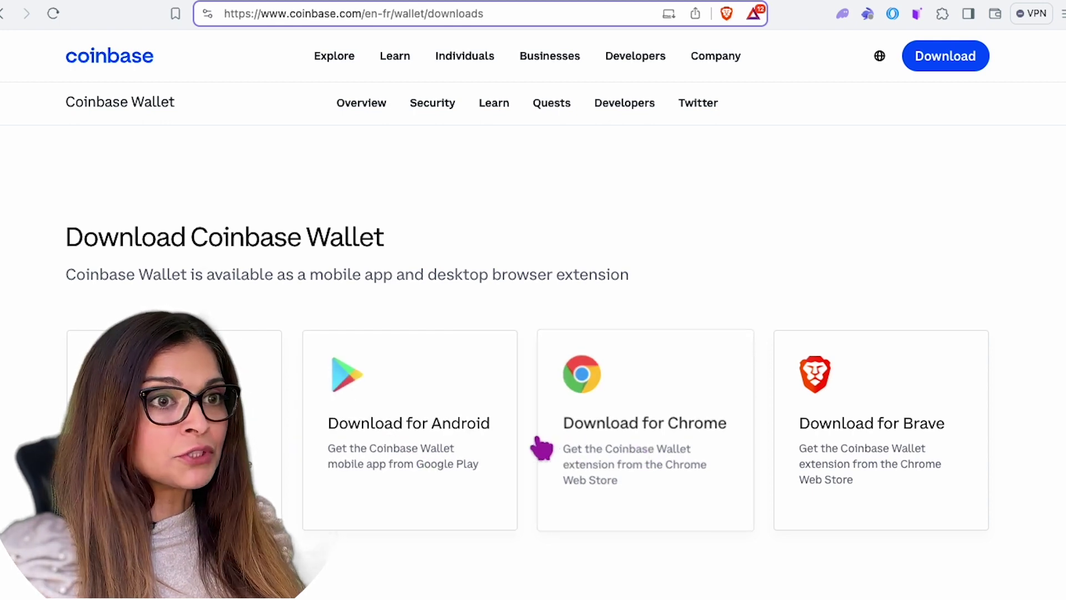
Add the Coinbase Wallet extension to Brave via the Chrome Web Store and dismiss the installed notice.
left_click(917, 425)
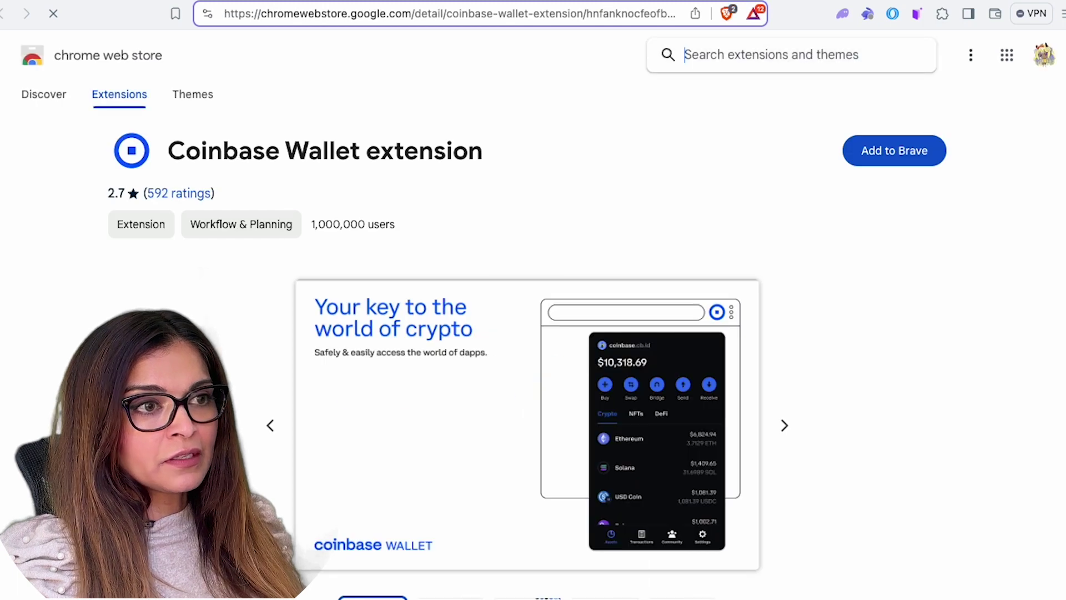
left_click(911, 162)
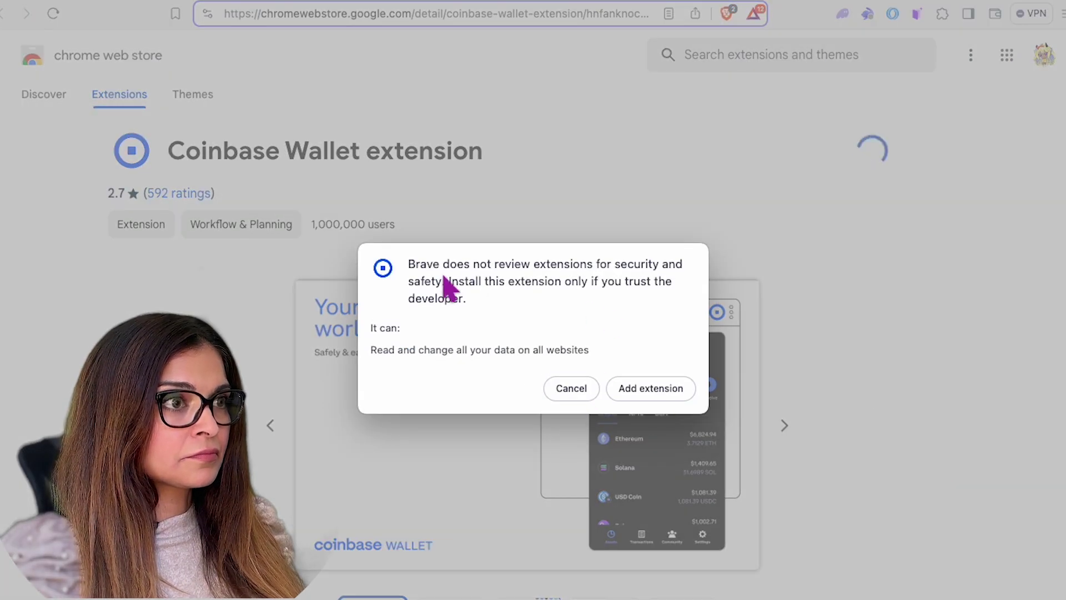
left_click(658, 390)
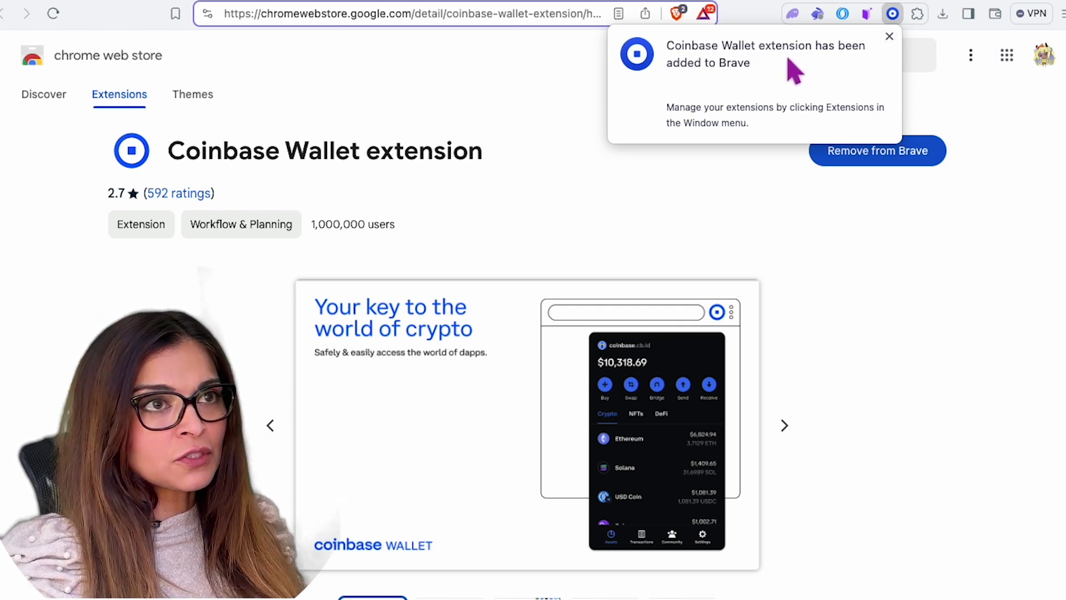
left_click(889, 37)
Pin Coinbase Wallet to Brave's toolbar and open its welcome popup.
left_click(918, 15)
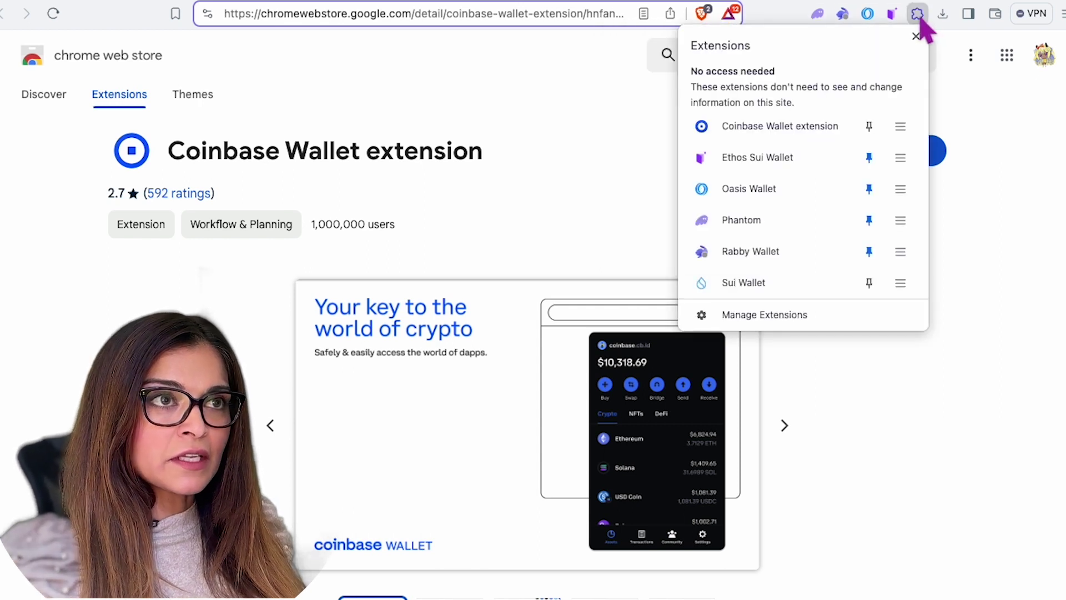
left_click(870, 127)
left_click(946, 337)
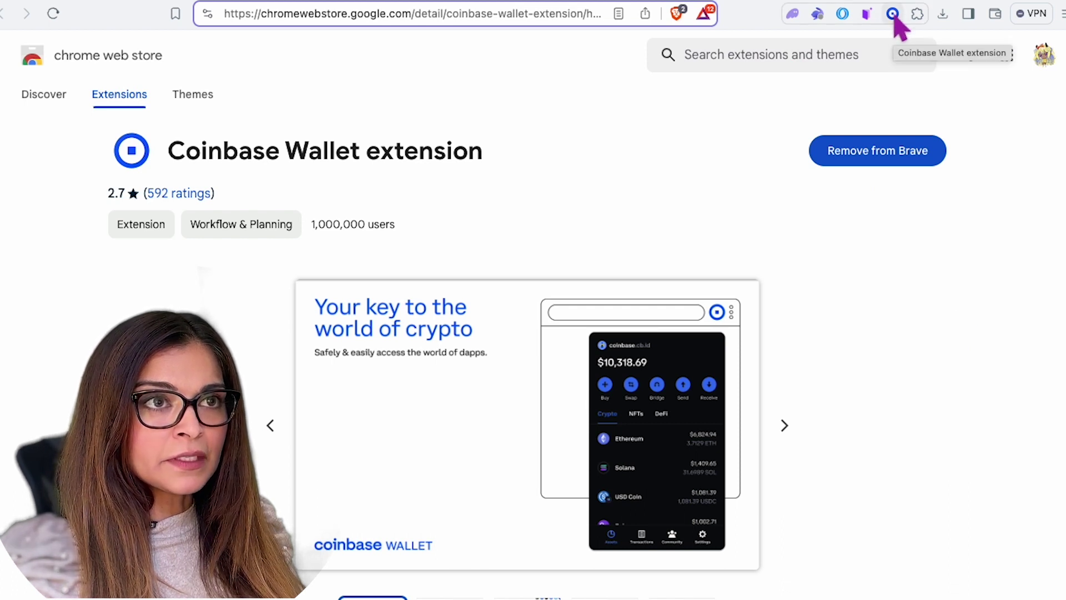
left_click(895, 17)
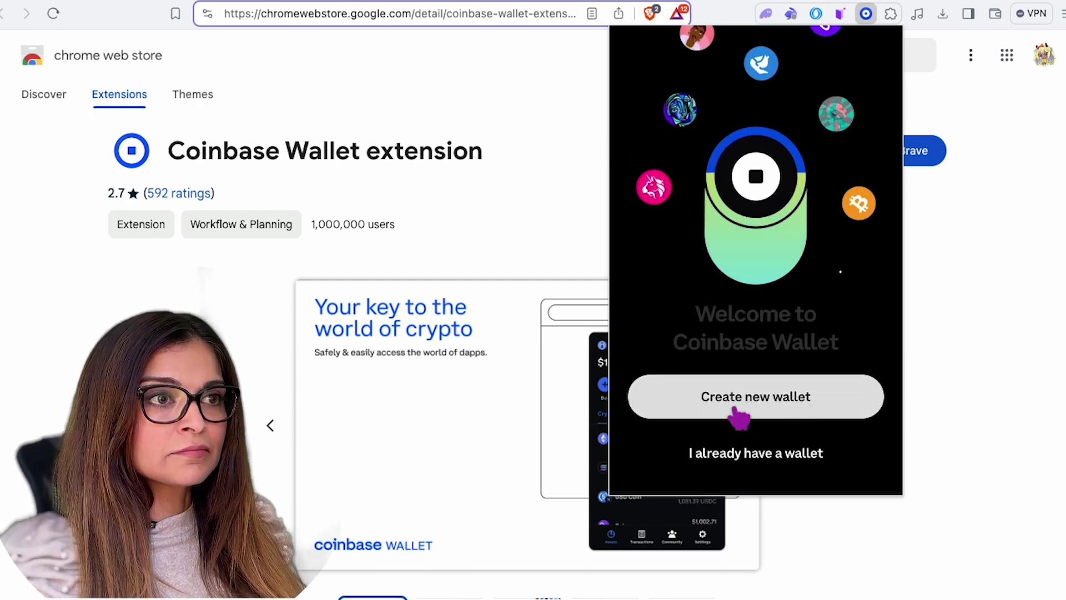
Create a new wallet and confirm the recovery phrase backup acknowledgement.
left_click(784, 412)
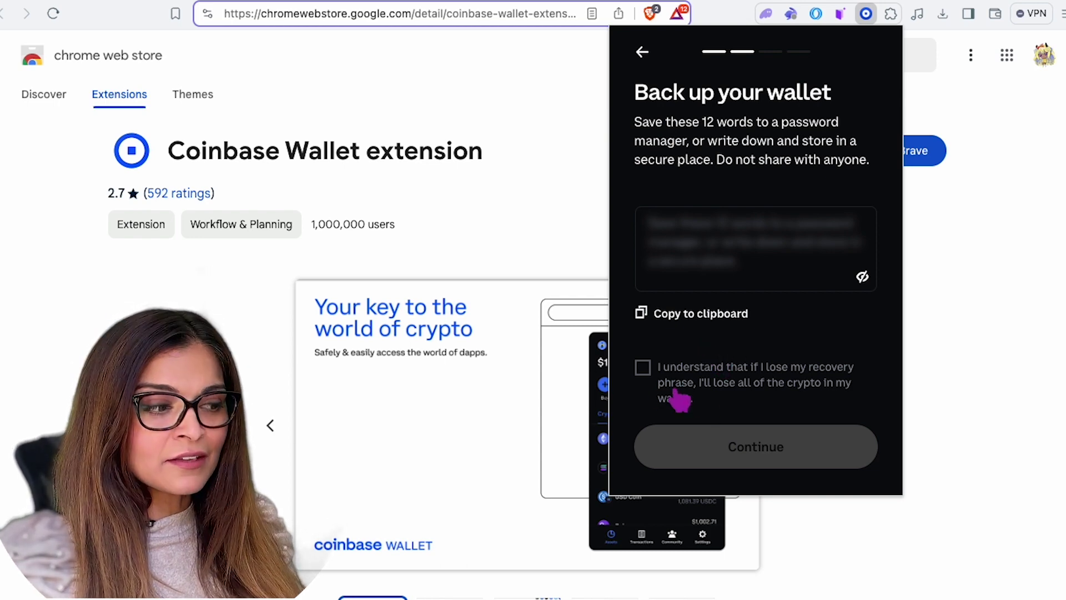
left_click(645, 368)
left_click(792, 444)
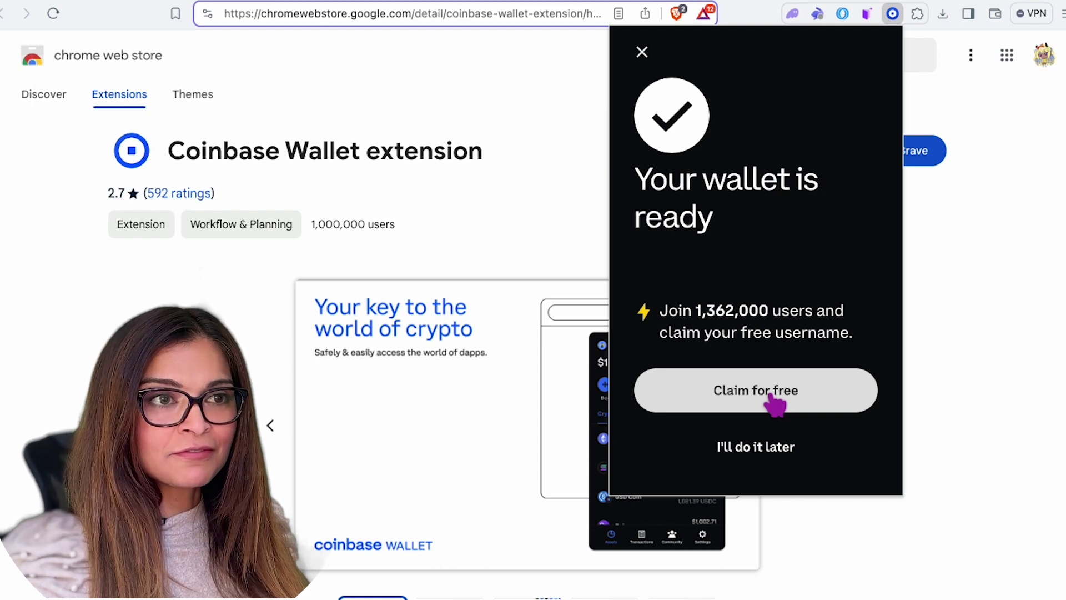
Enter a chosen username, accept the subdomain terms, submit the free .cb.id claim, and continue to profile details.
left_click(773, 401)
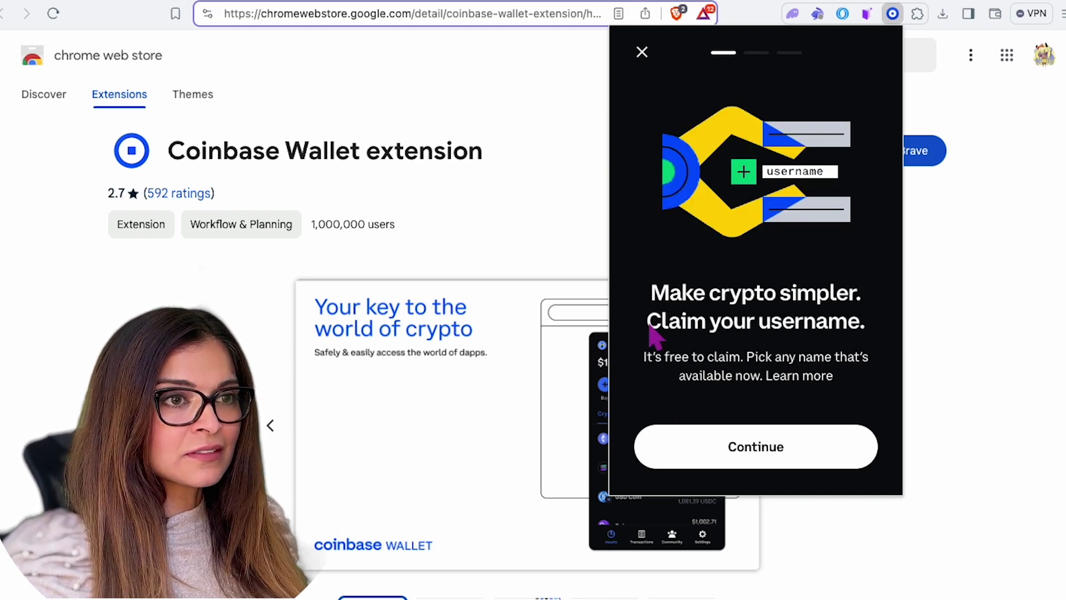
left_click(761, 451)
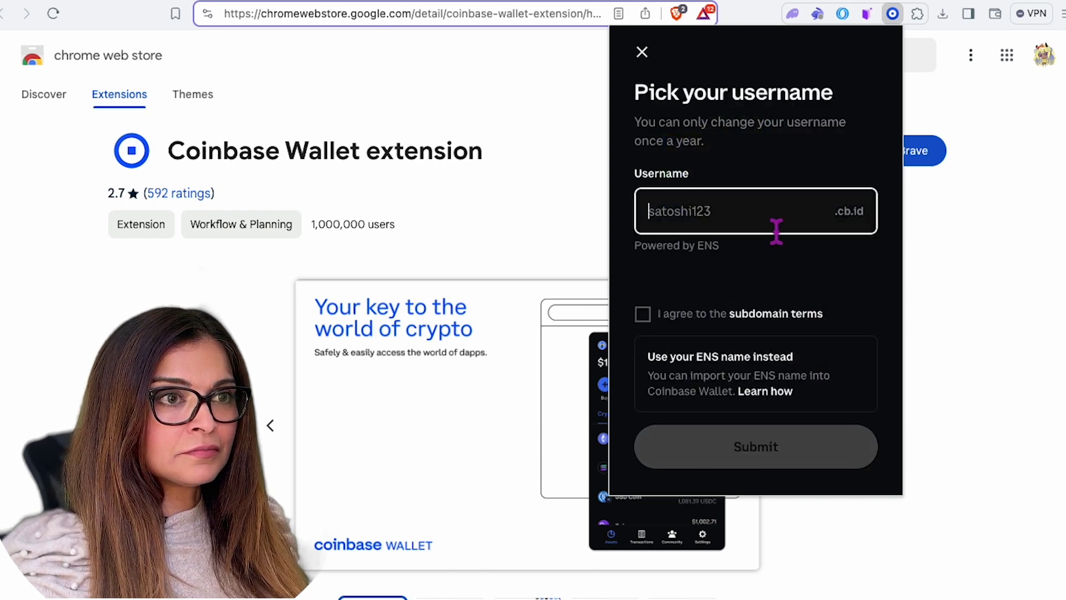
type("Fun")
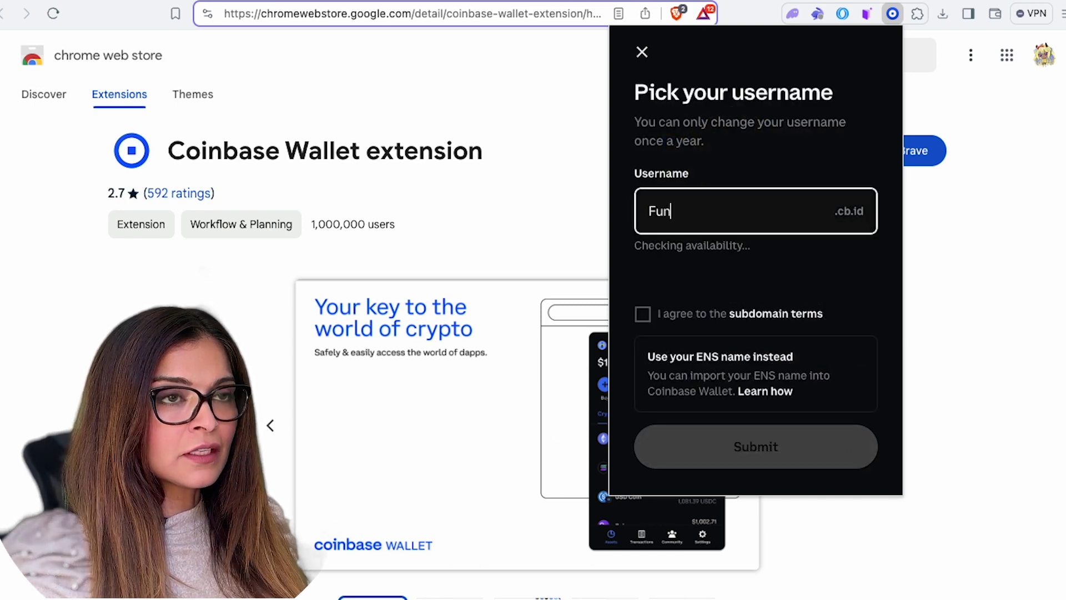
type("kyto")
key("BackSpace")
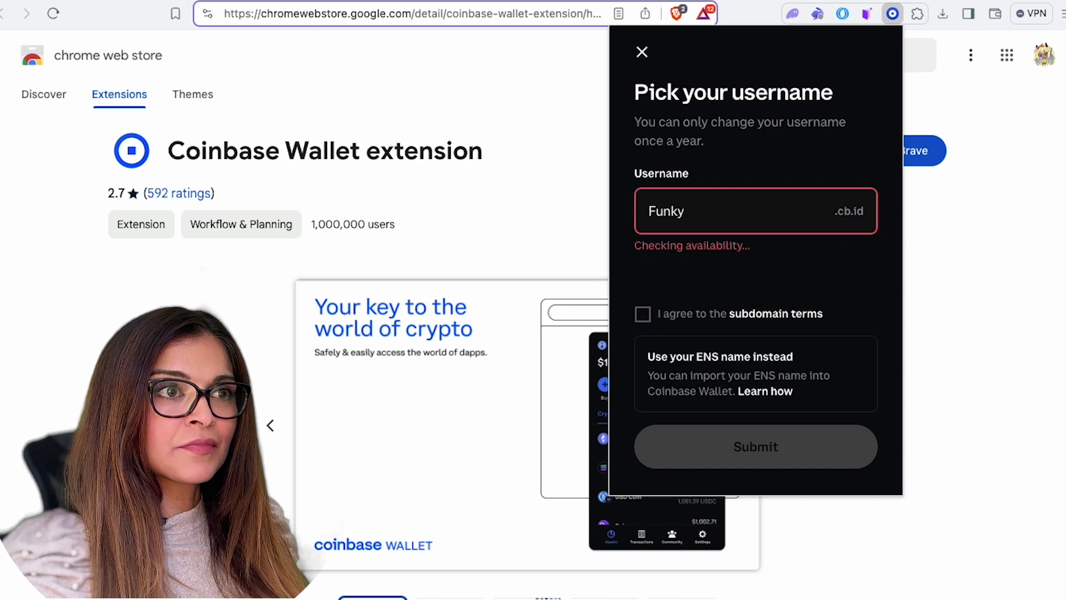
key("ctrl+a")
type("funkytownbytes")
left_click(644, 315)
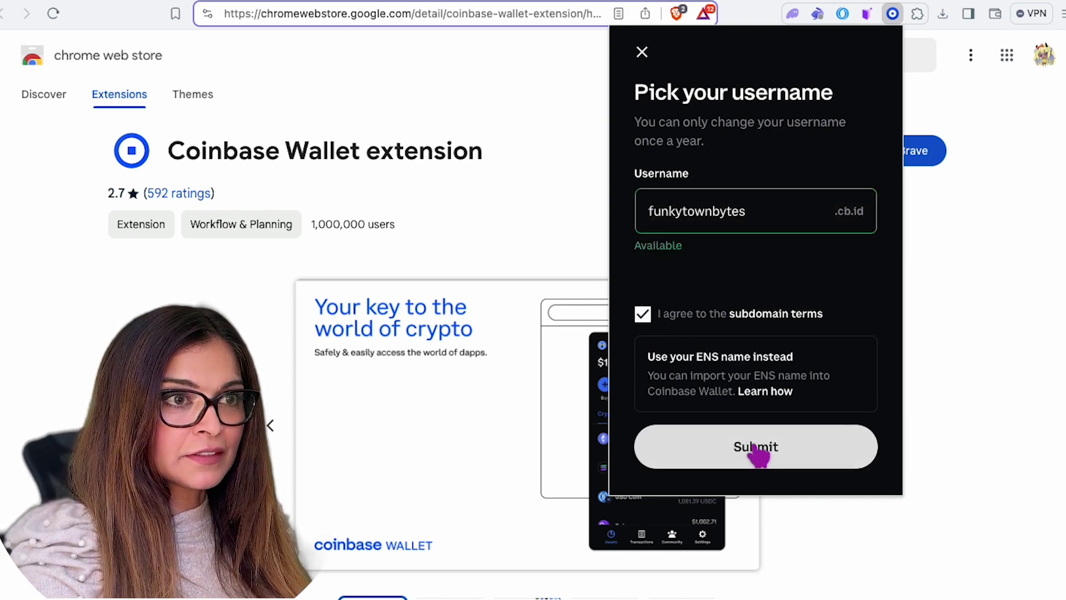
left_click(755, 447)
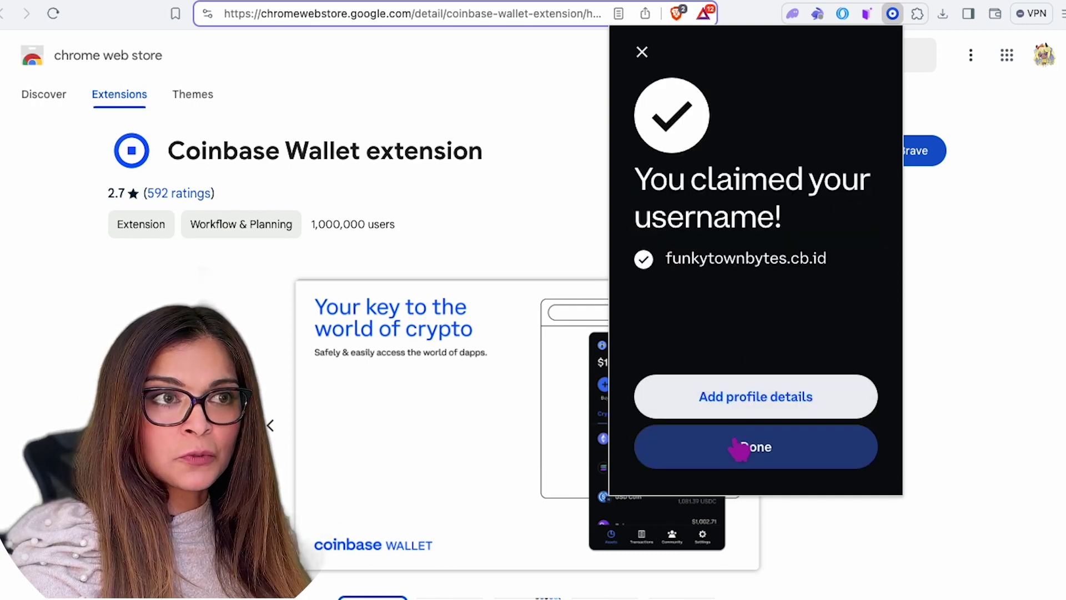
left_click(790, 414)
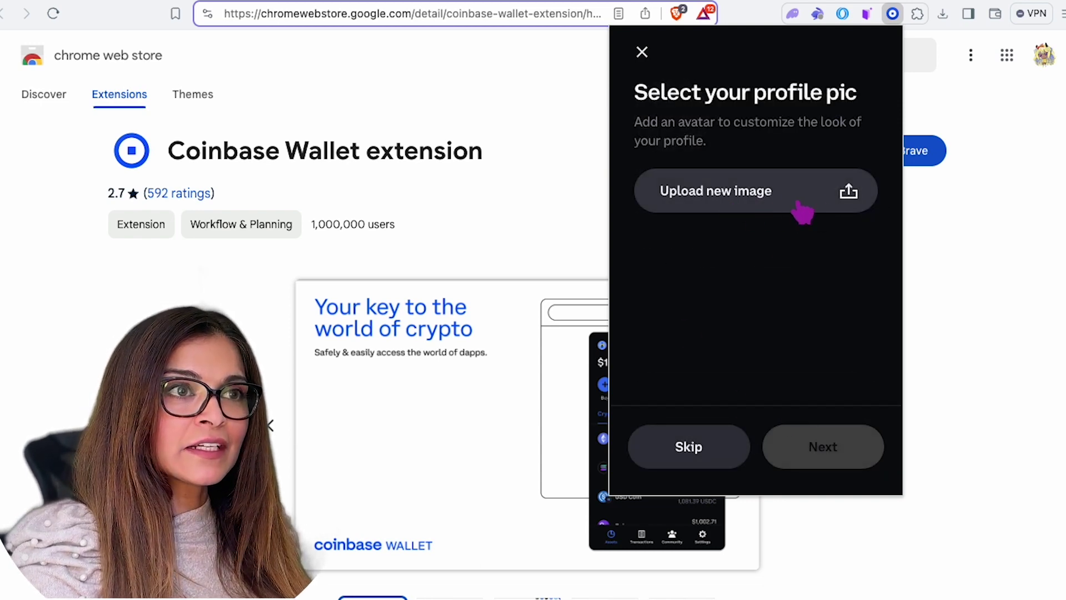
Skip the profile picture and show addresses via Receive, then Transfer from another wallet.
left_click(827, 442)
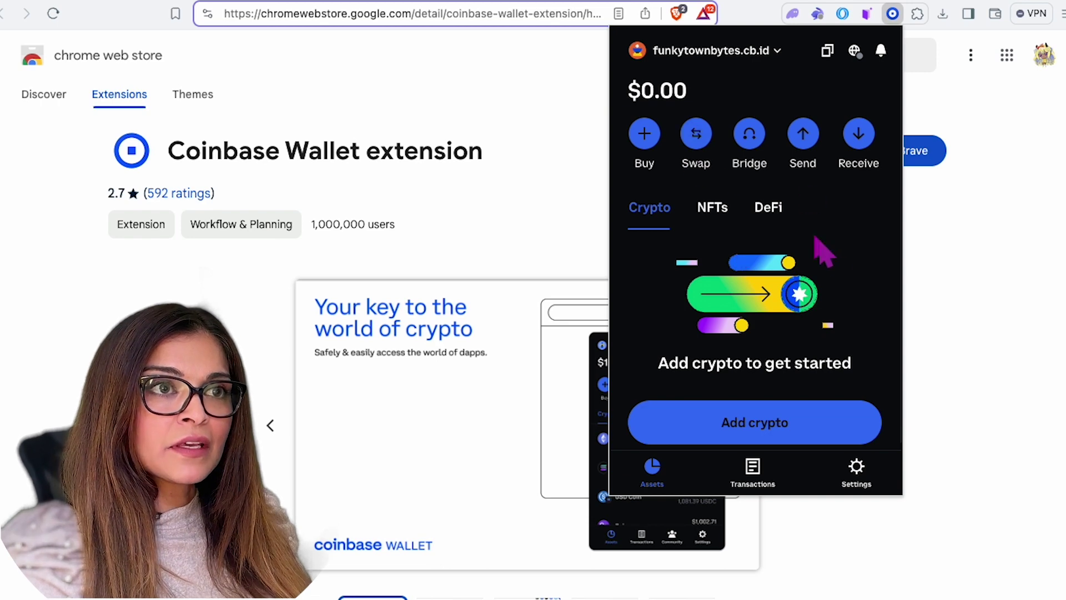
left_click(867, 148)
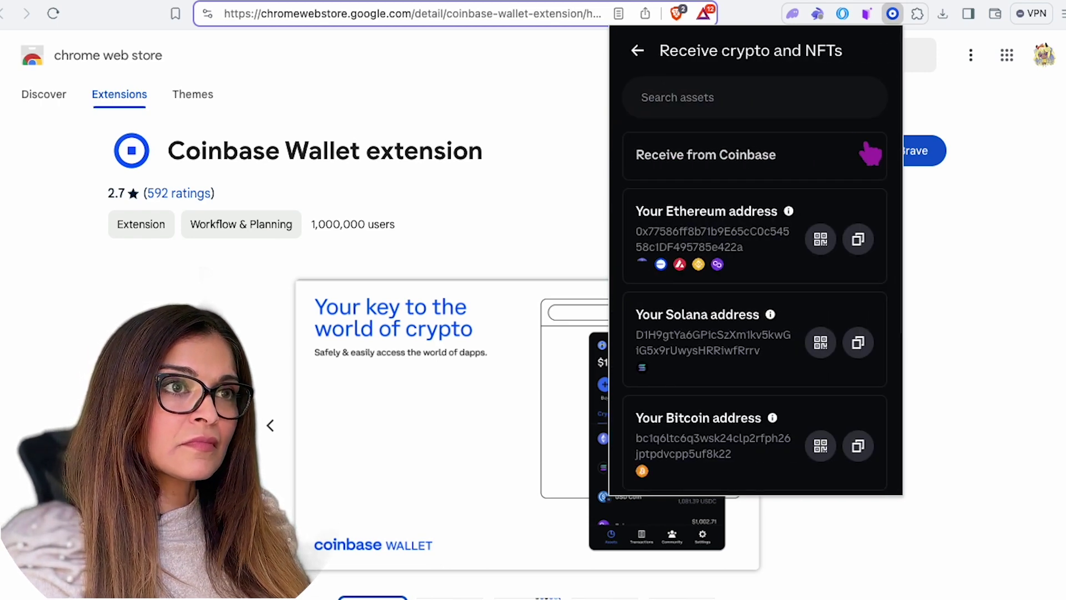
left_click(794, 162)
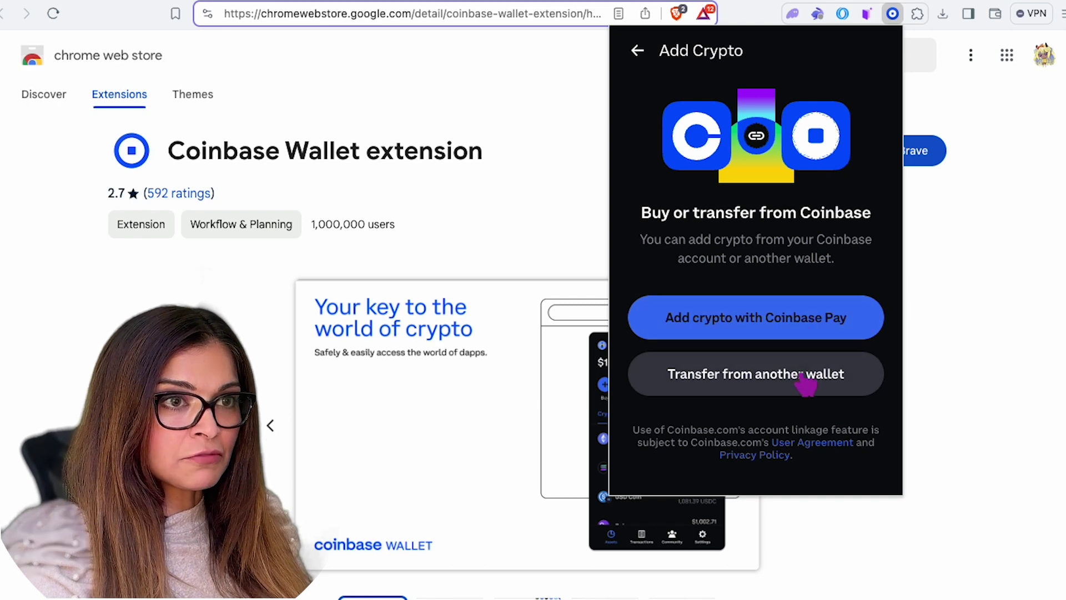
left_click(803, 391)
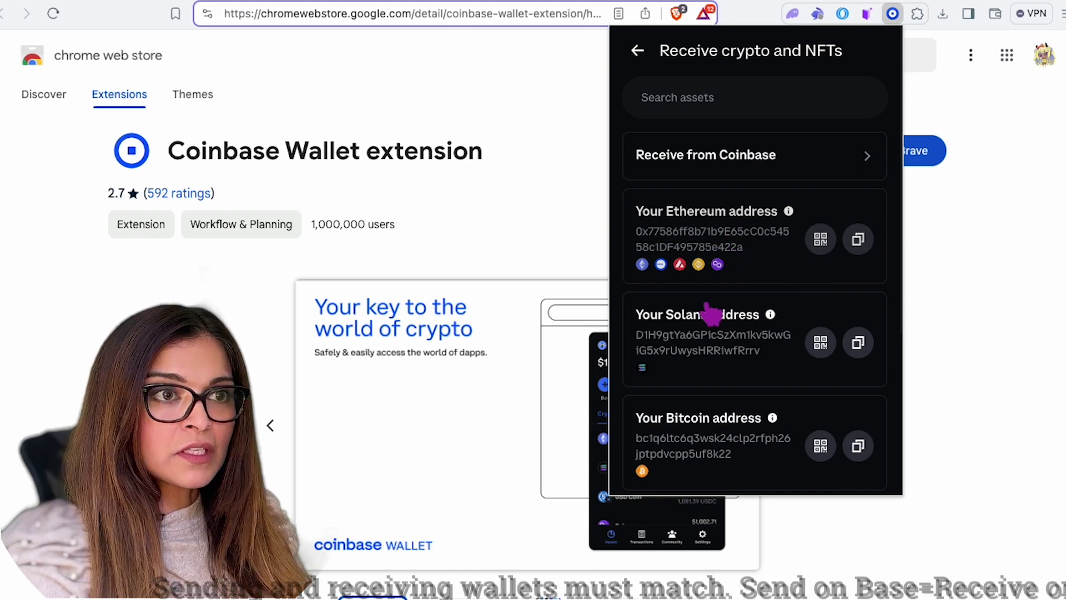
Copy 'Your Ethereum address' from the Receive crypto and NFTs list.
scroll(795, 428, "down", 3)
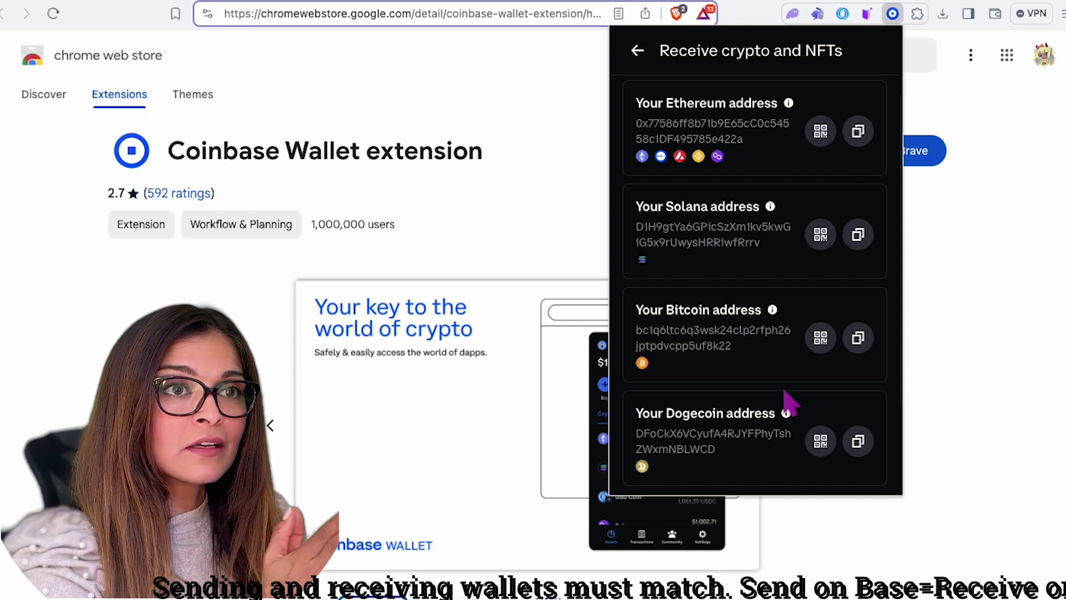
scroll(772, 333, "down", 1)
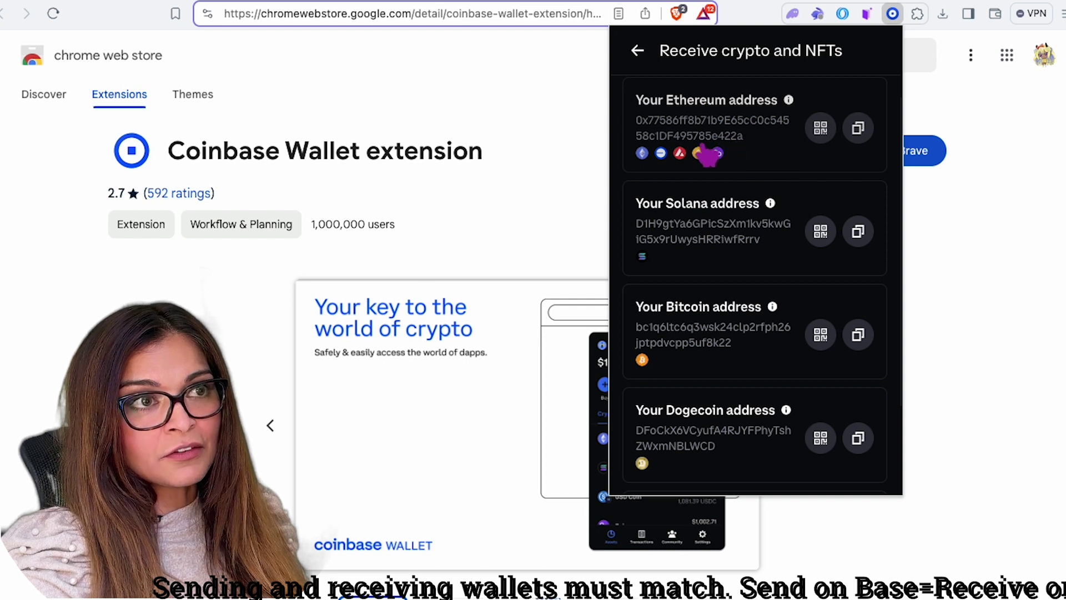
scroll(728, 178, "up", 3)
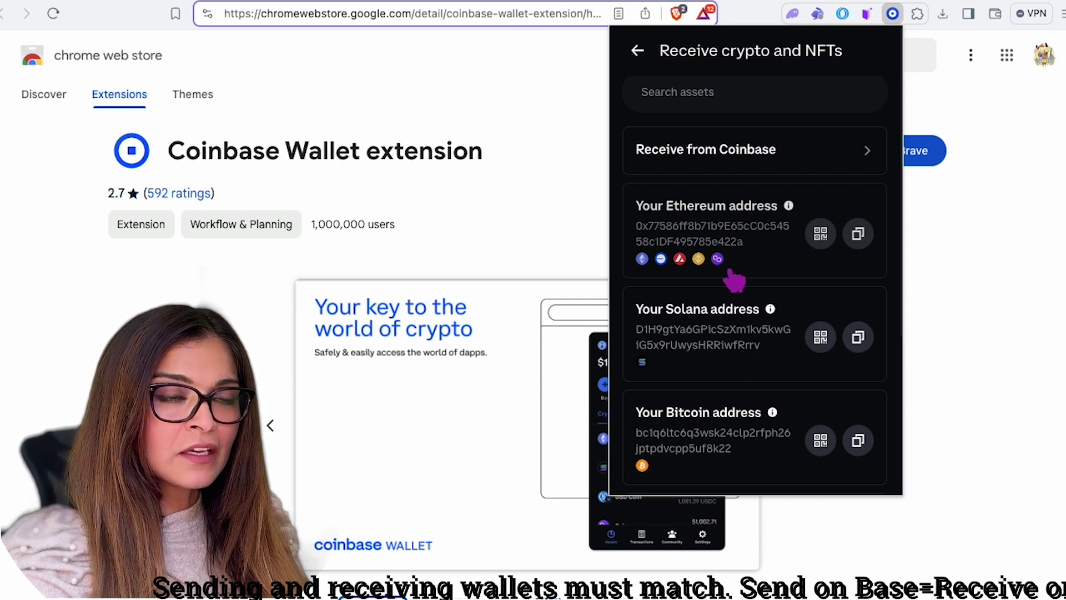
scroll(734, 280, "down", 2)
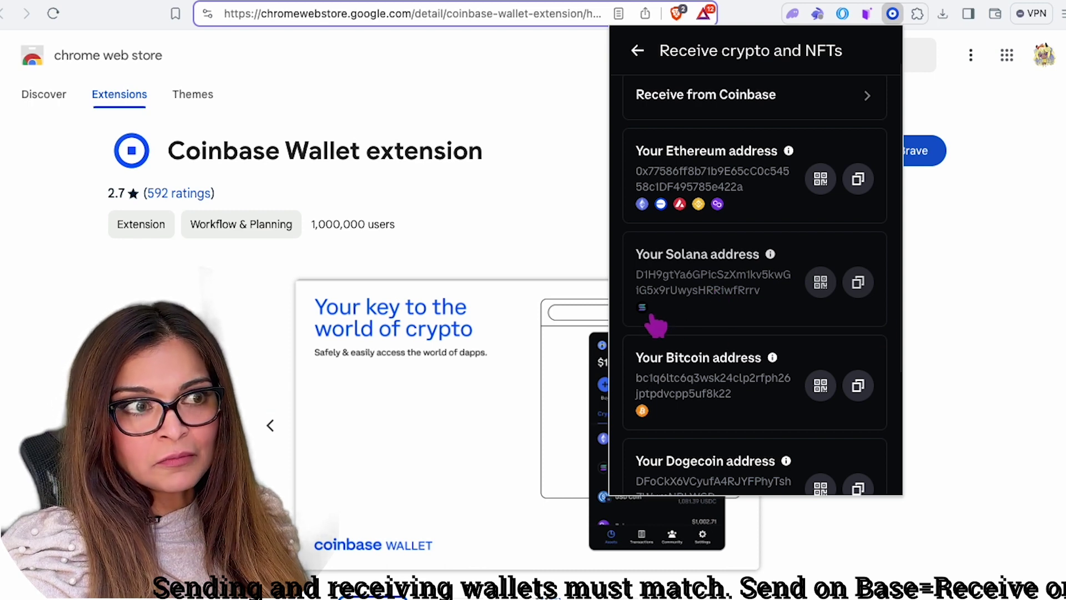
scroll(707, 351, "down", 5)
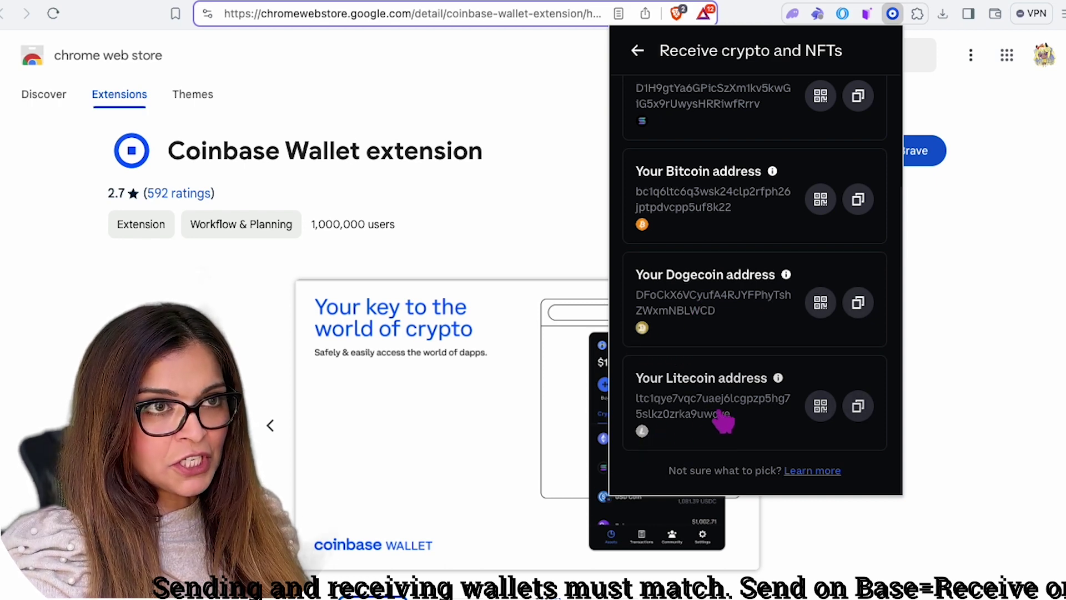
scroll(720, 418, "up", 10)
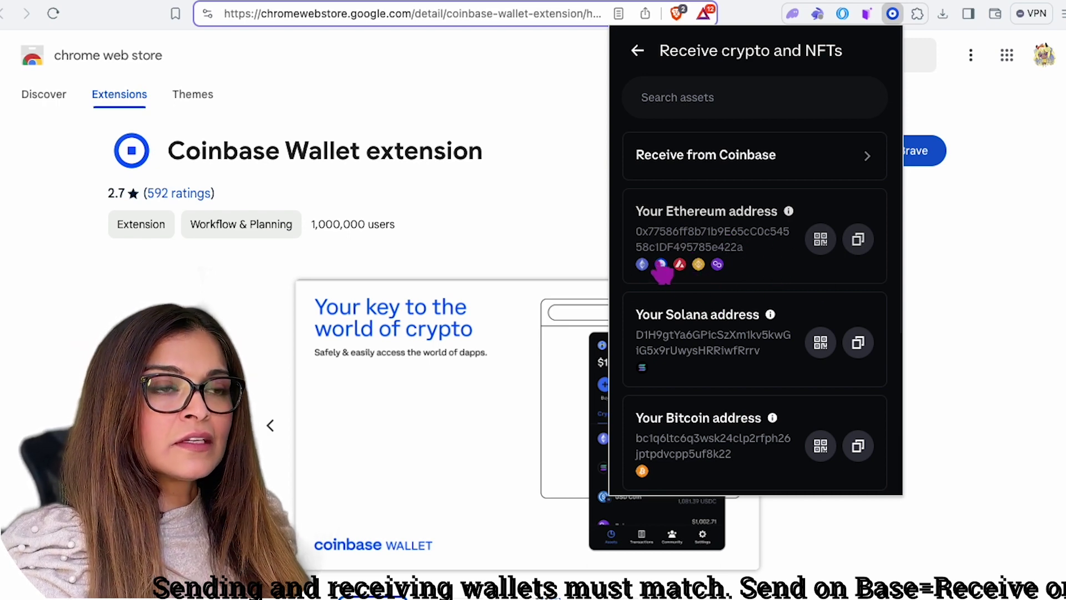
left_click(867, 248)
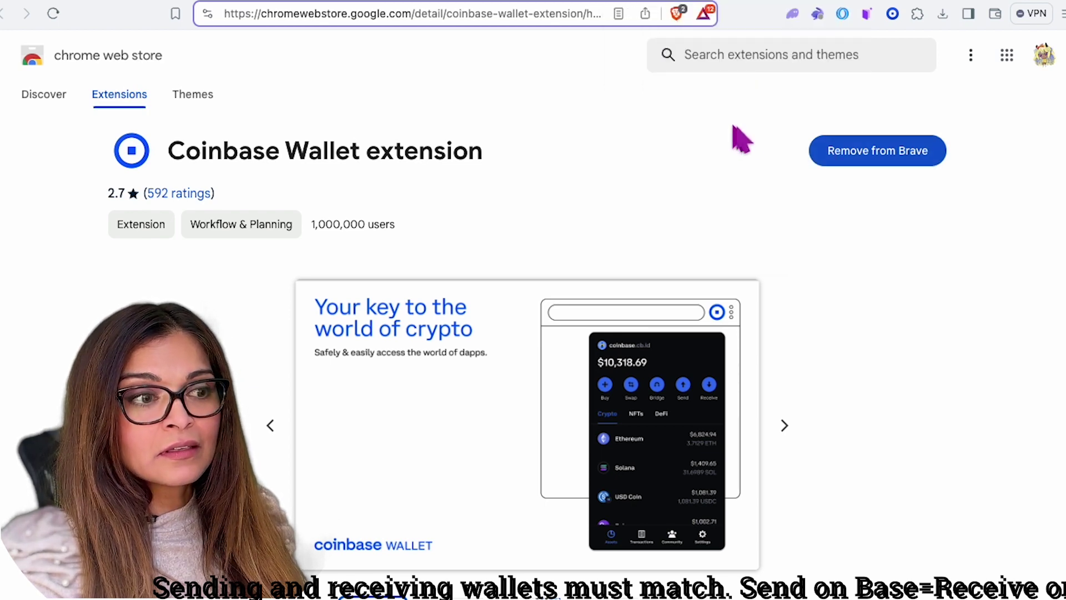
Open Rabby's Send form and check the pasted Coinbase recipient address.
left_click(817, 14)
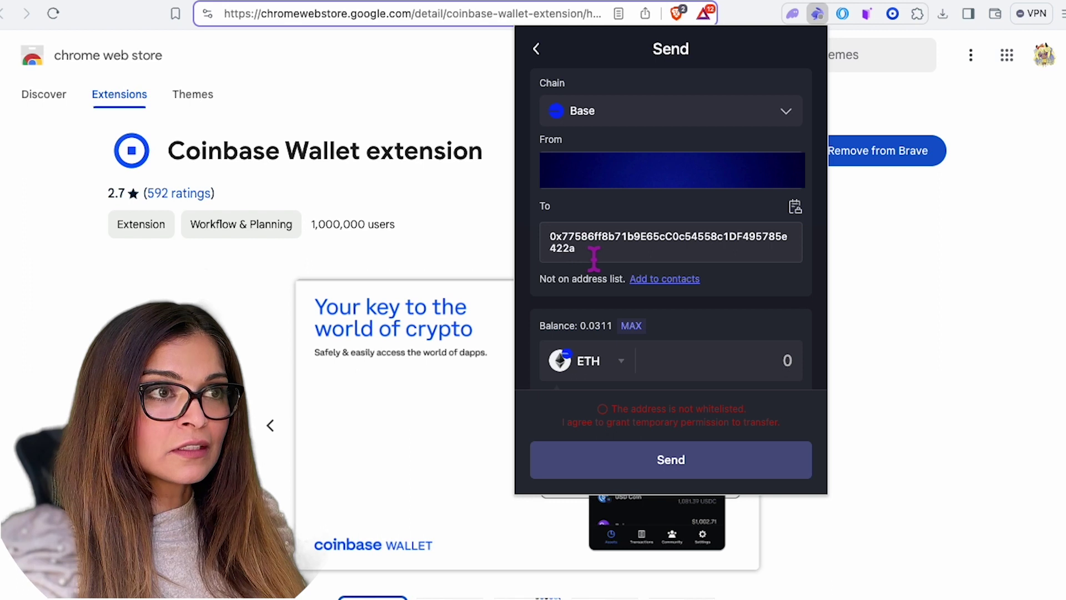
left_click_drag(594, 257, 554, 245)
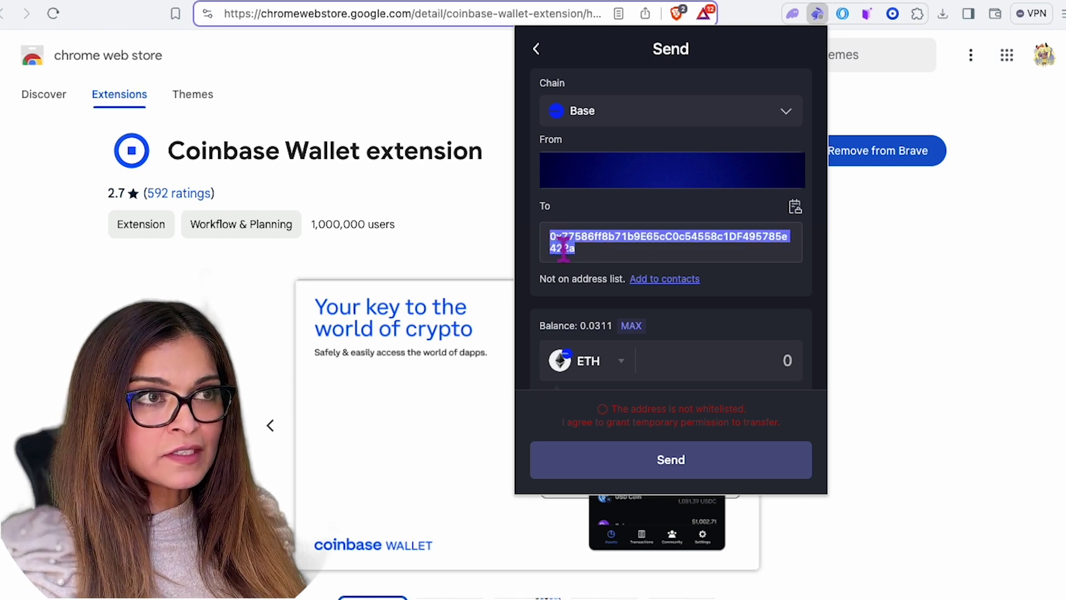
left_click(557, 240)
Set the amount to 0.014 ETH and agree to grant temporary transfer permission.
left_click(669, 372)
left_click(637, 328)
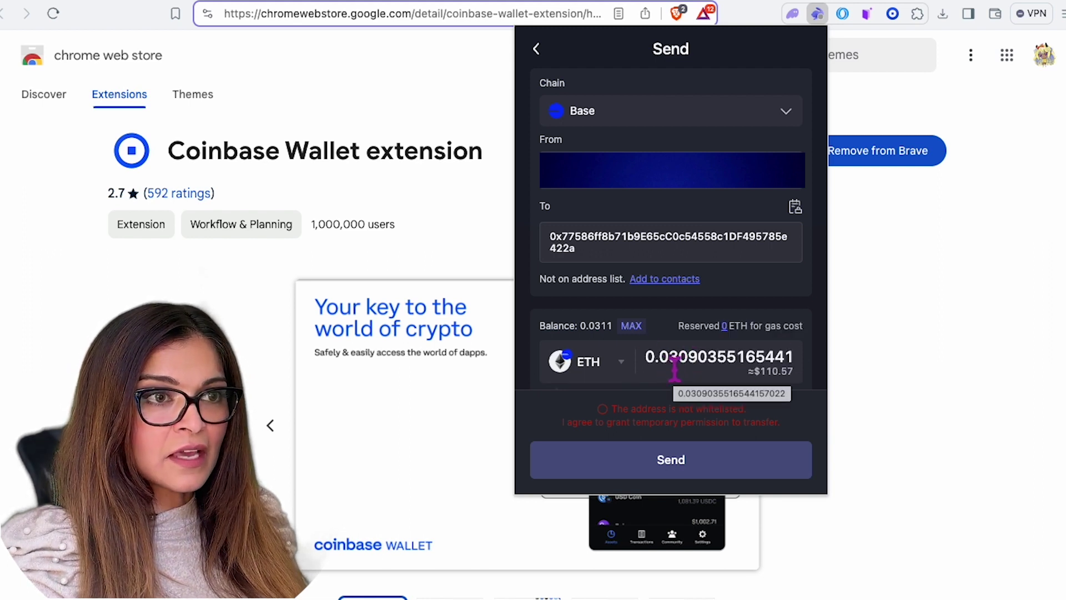
left_click_drag(679, 367, 892, 383)
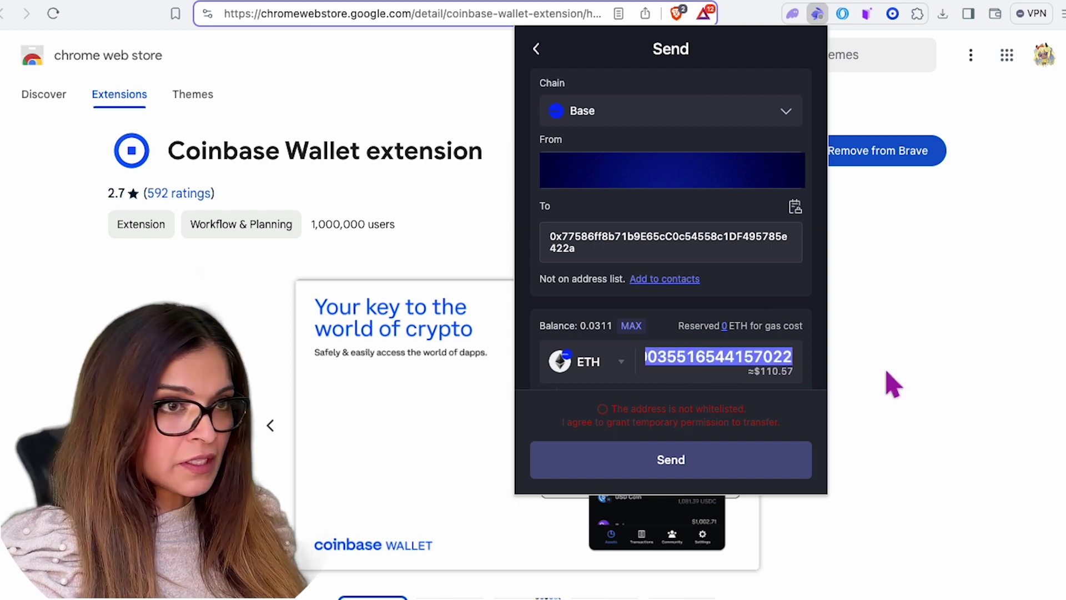
type("0.014")
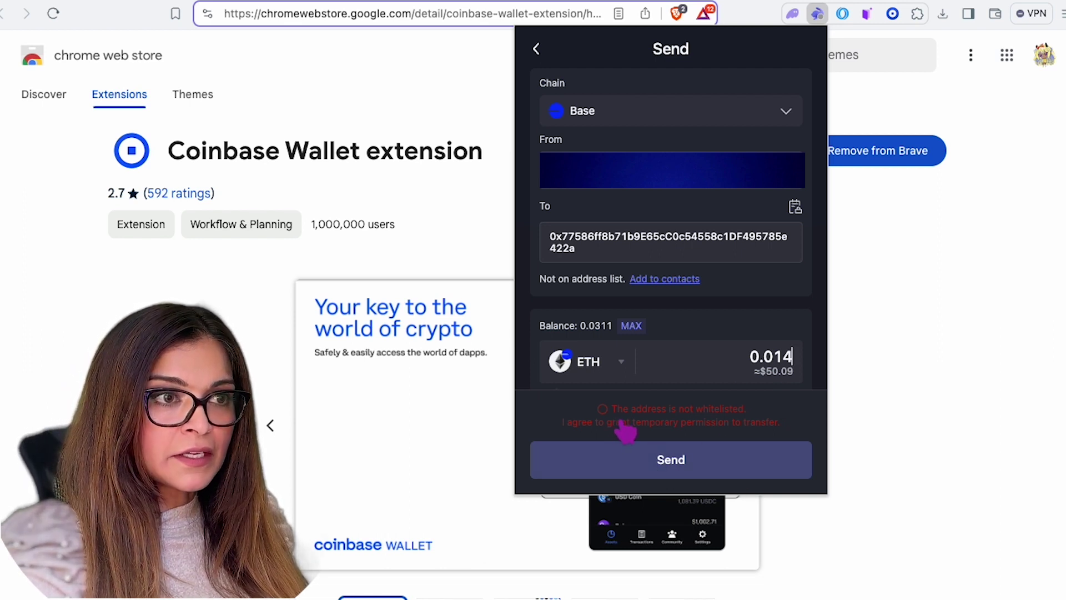
left_click(682, 443)
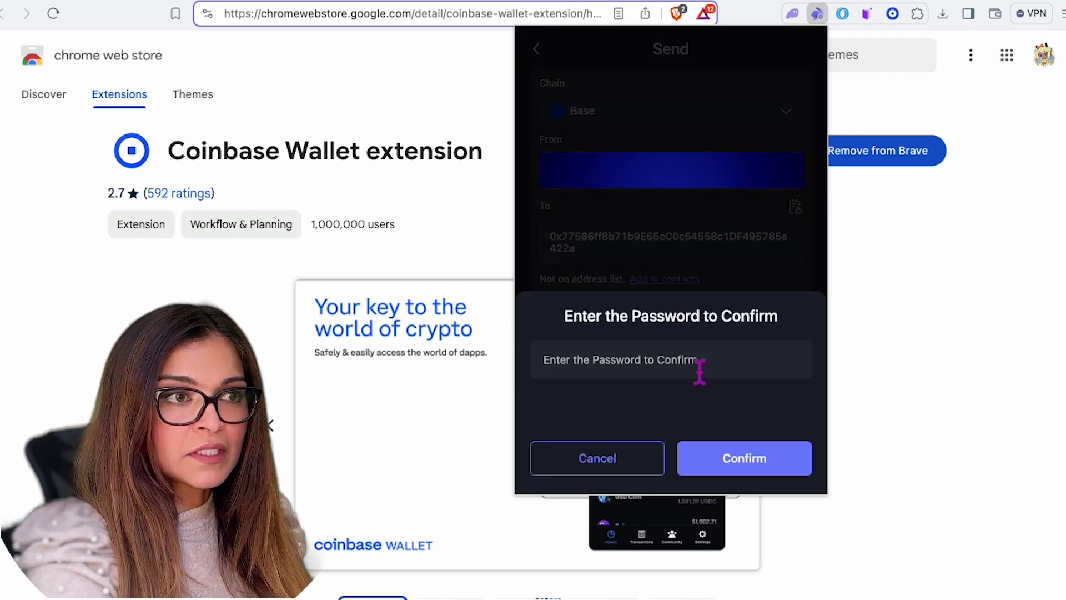
Enter the wallet password to confirm the temporary permission.
left_click(699, 371)
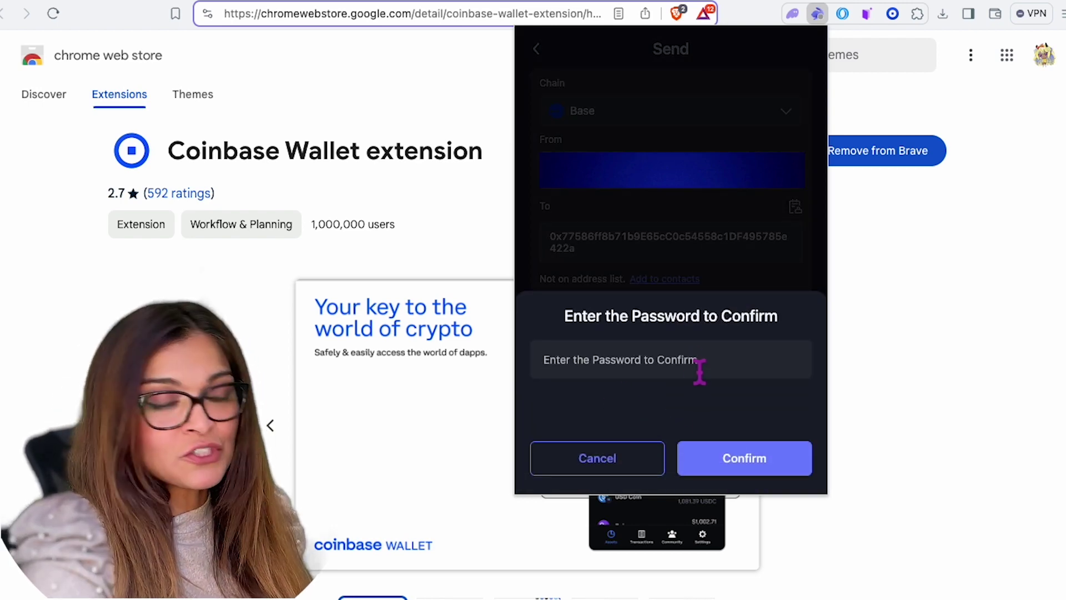
type("******")
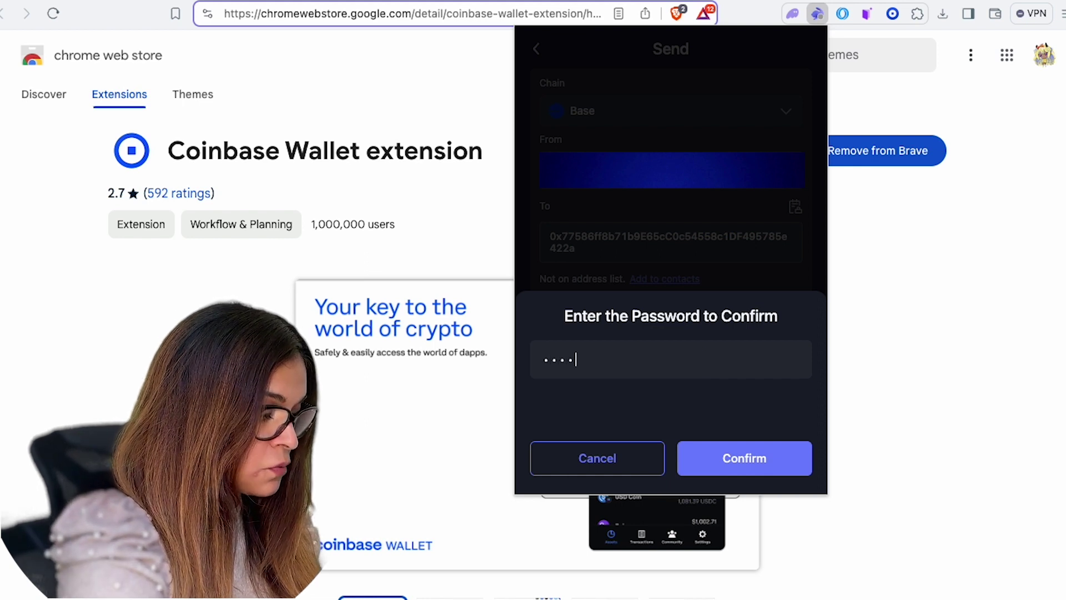
type("****")
key("Return")
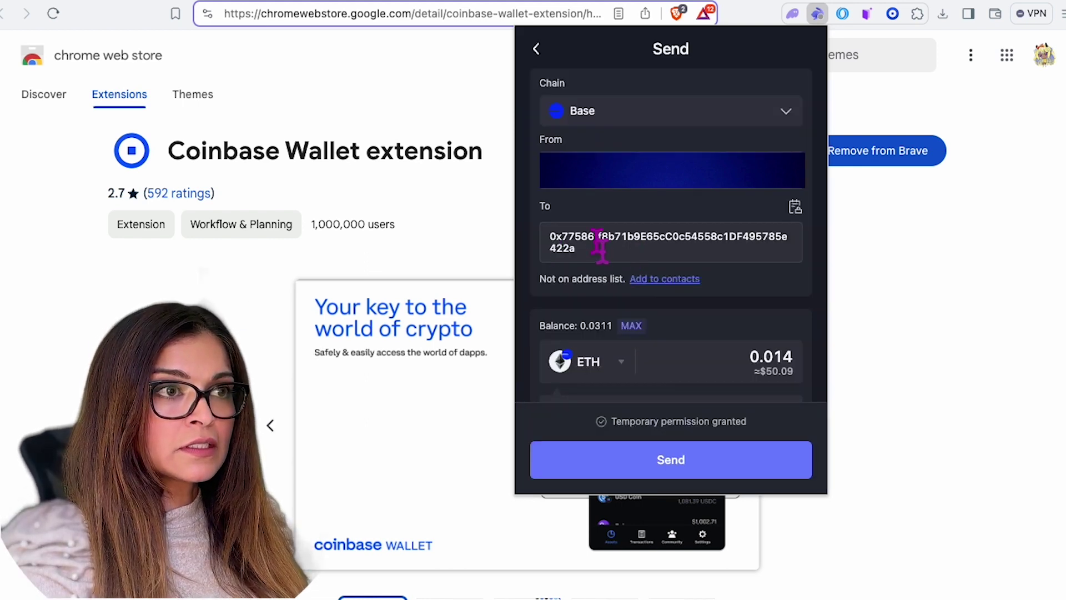
Double-check the recipient address and send the 0.014 ETH on Base.
double_click(596, 250)
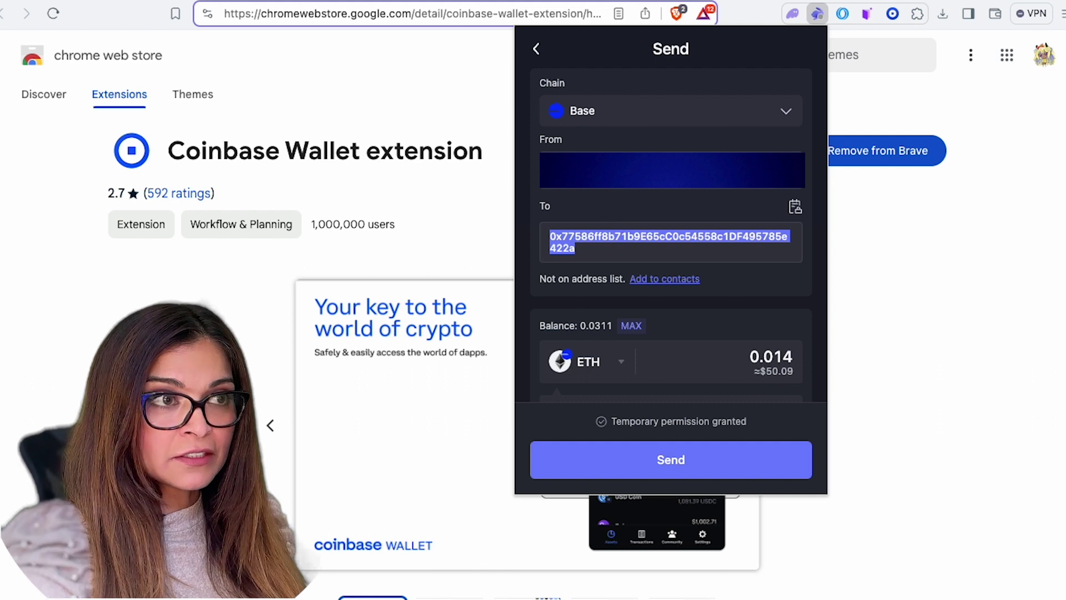
left_click(595, 254)
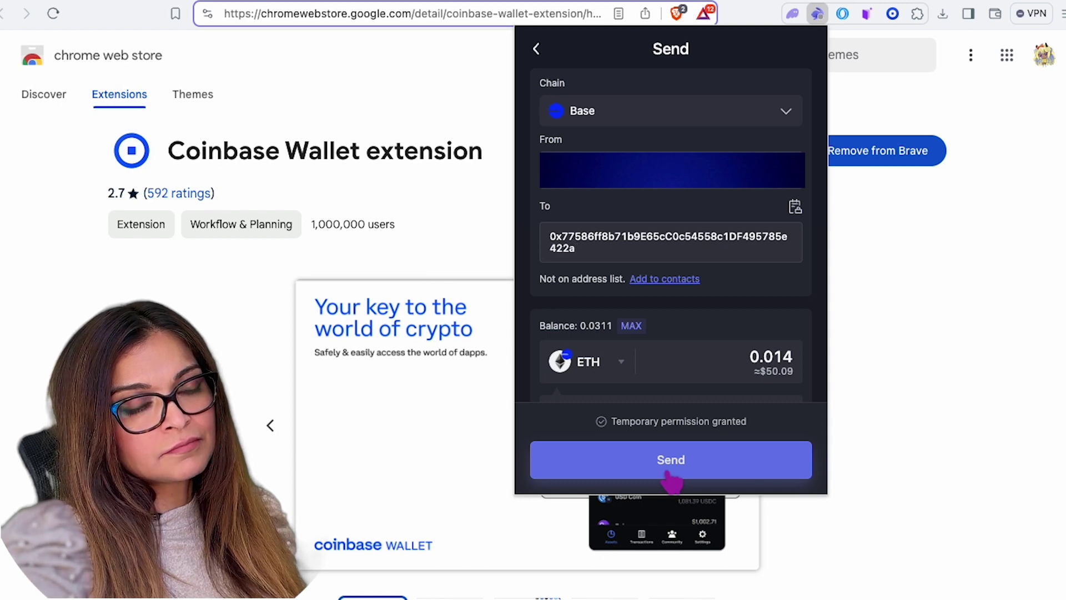
left_click(669, 475)
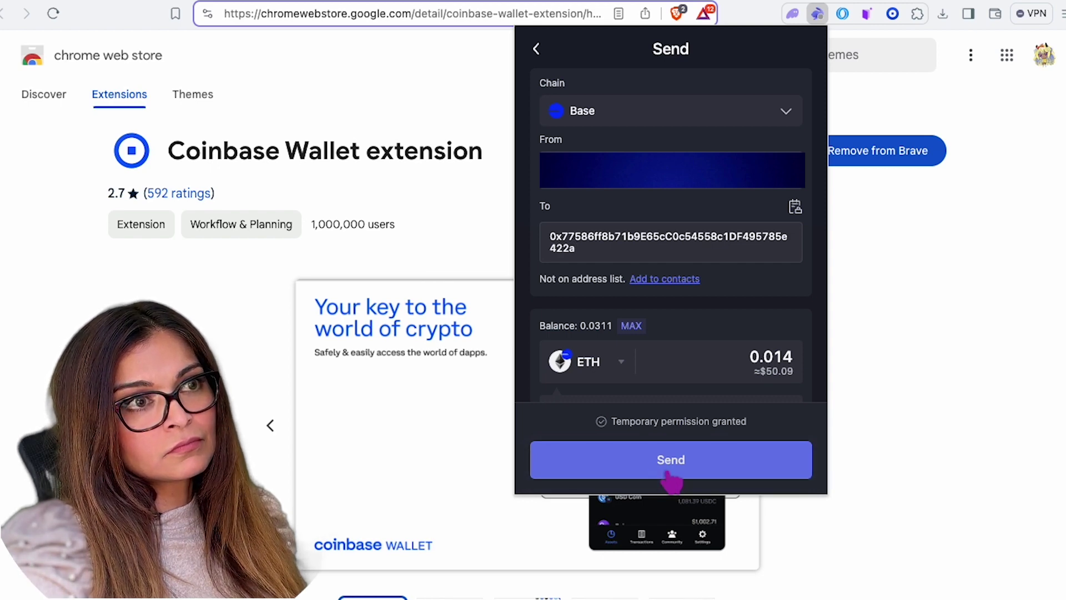
left_click(883, 552)
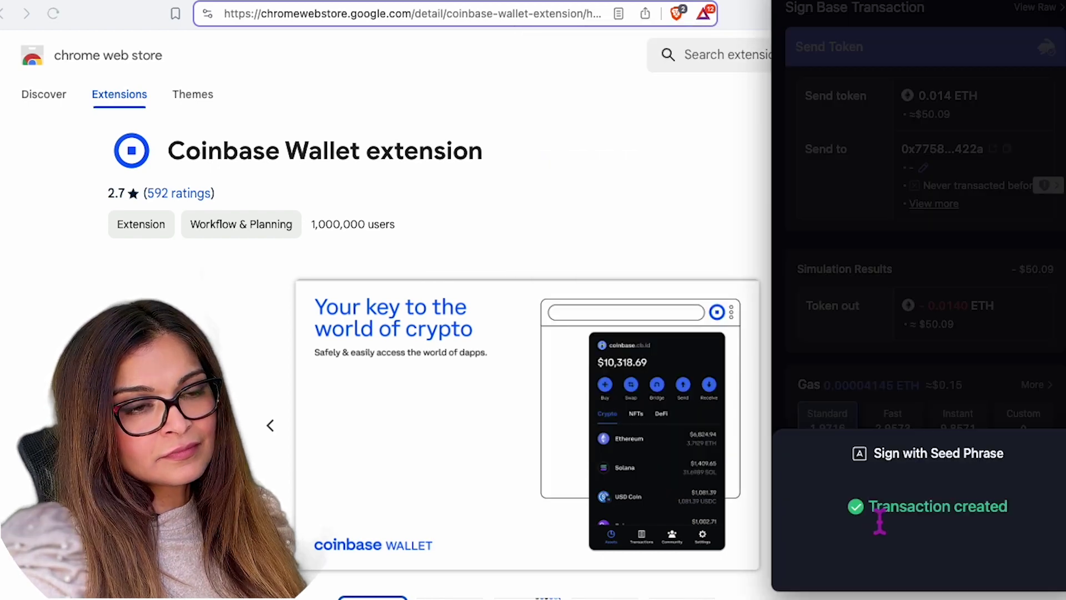
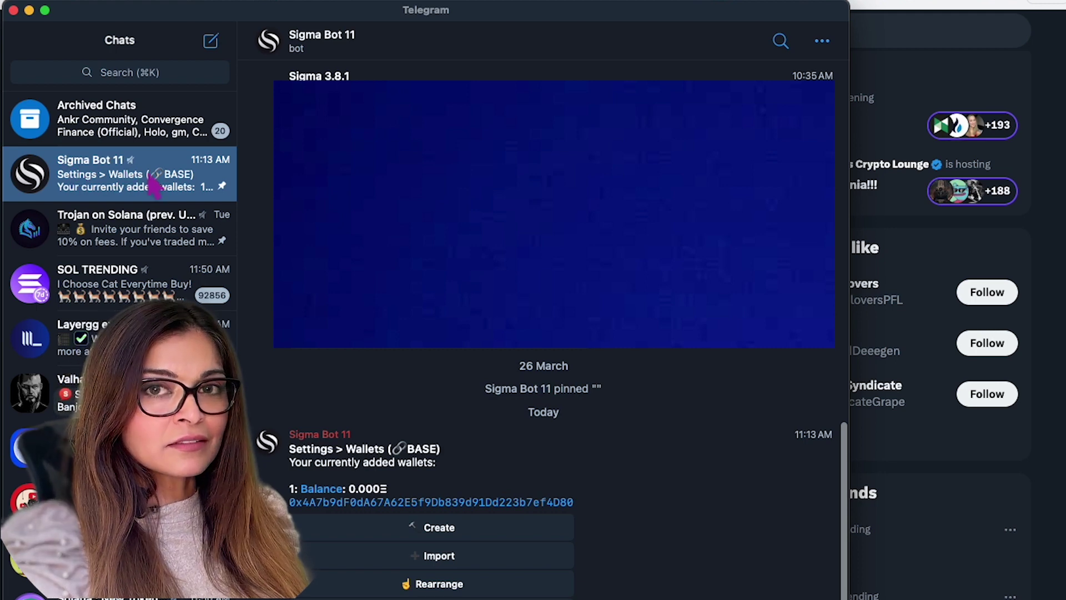
Show Sigma Bot's Settings > Wallets (BASE) list again and copy the 0.000-balance wallet's address.
scroll(556, 278, "up", 15)
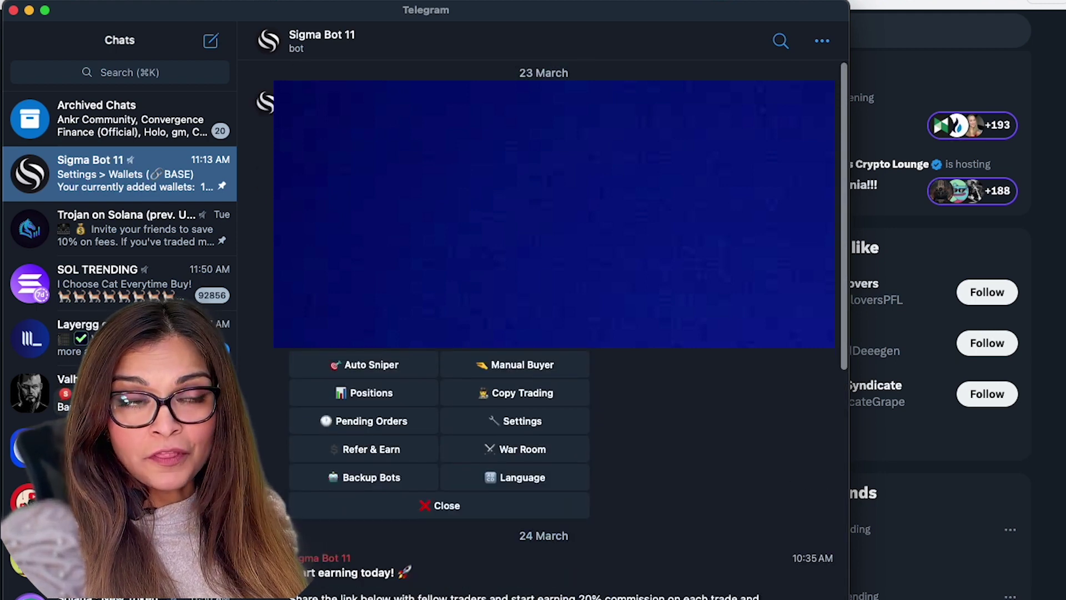
scroll(555, 333, "down", 15)
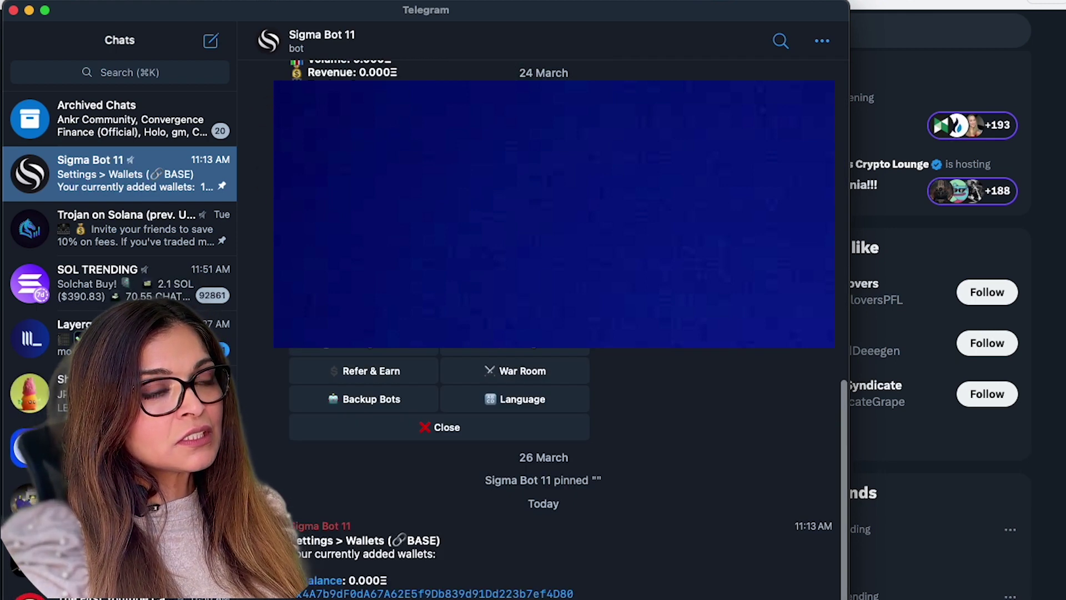
scroll(555, 333, "up", 3)
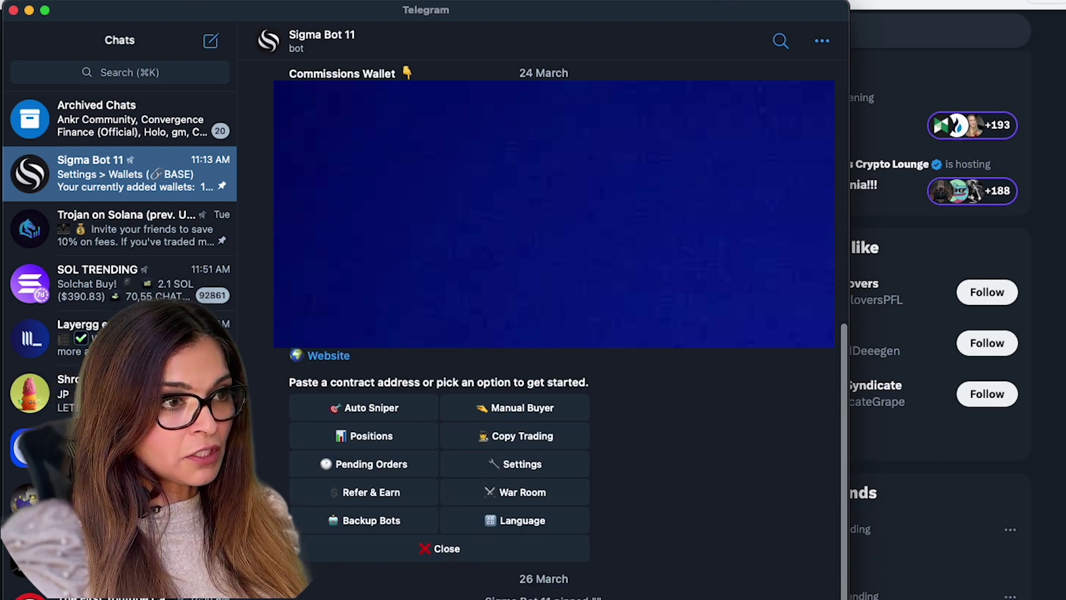
scroll(555, 334, "down", 3)
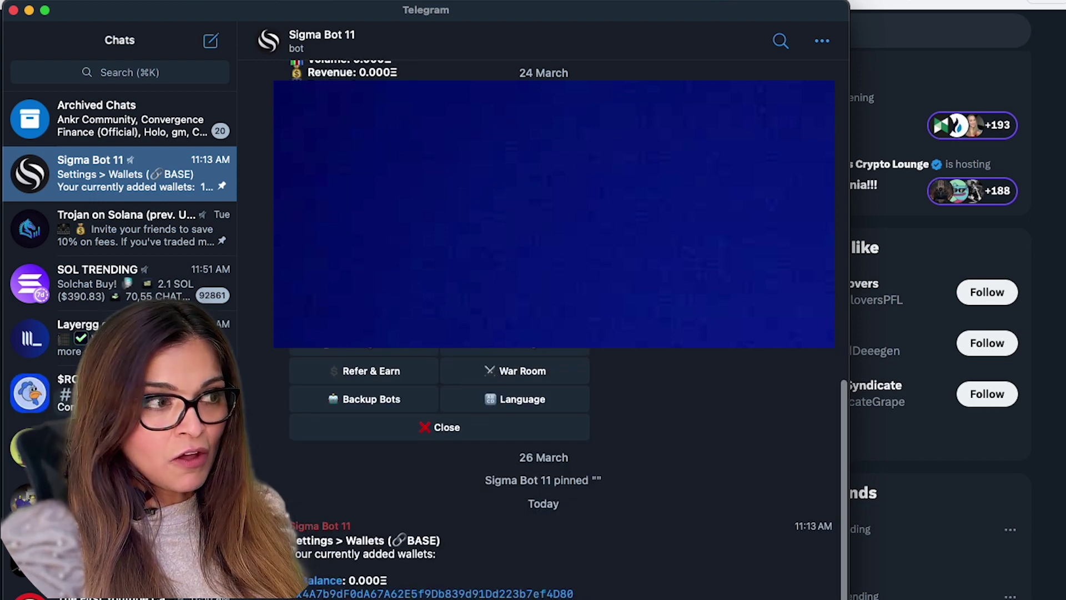
scroll(556, 333, "down", 2)
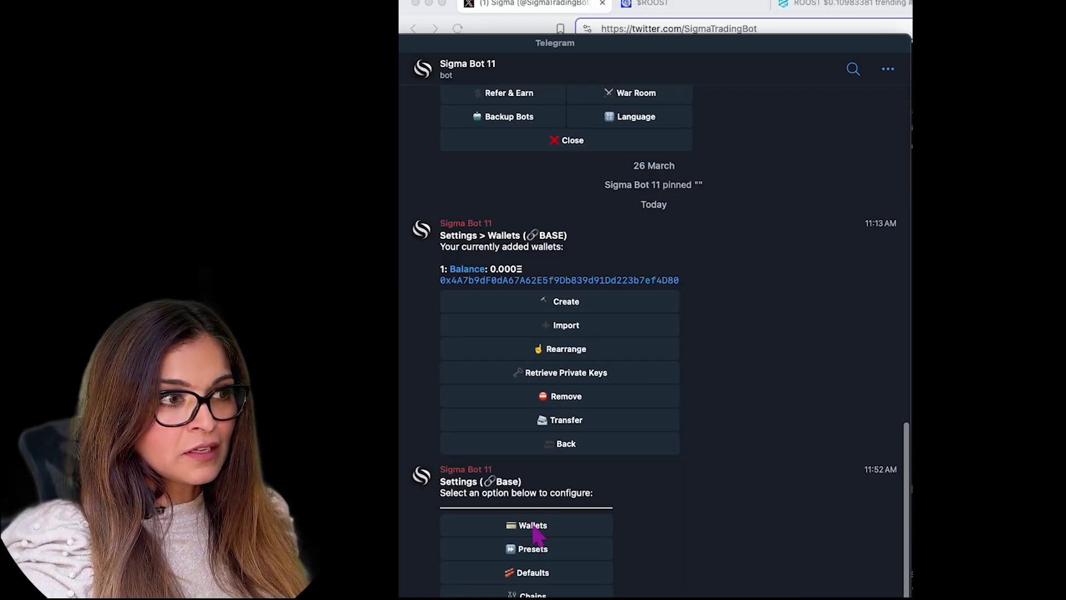
left_click(536, 532)
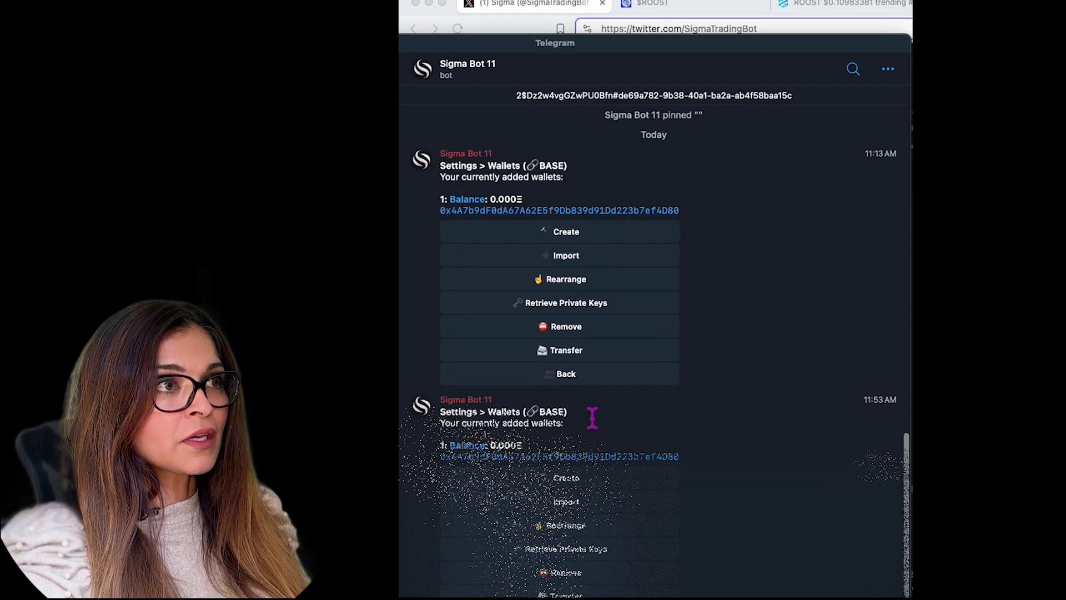
left_click(585, 414)
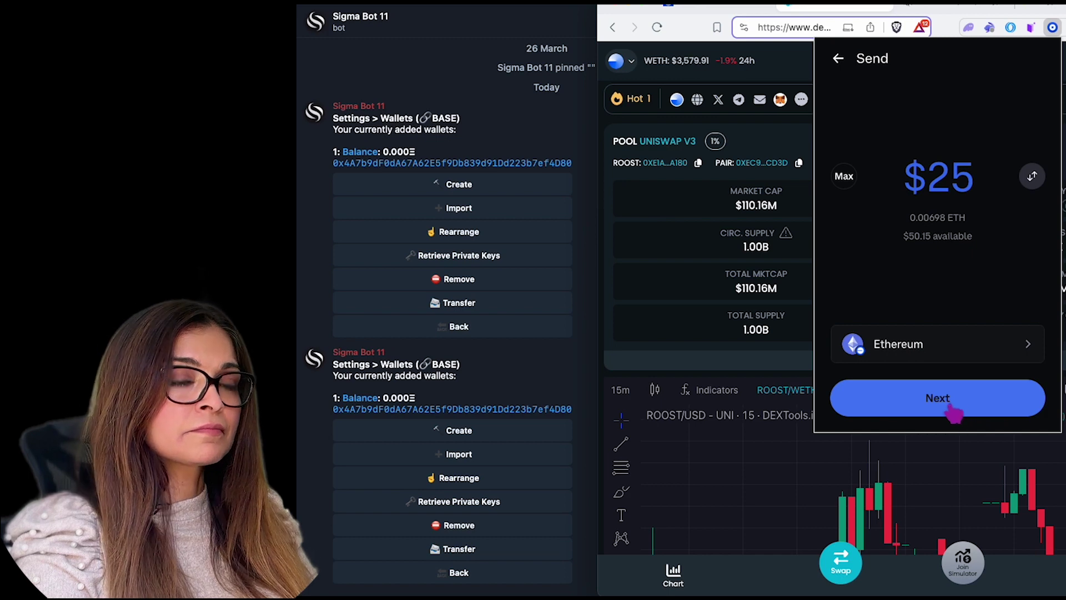
Send $25 of ETH (0.00698 ETH) to the pasted bot wallet address and check the transaction list.
left_click(951, 411)
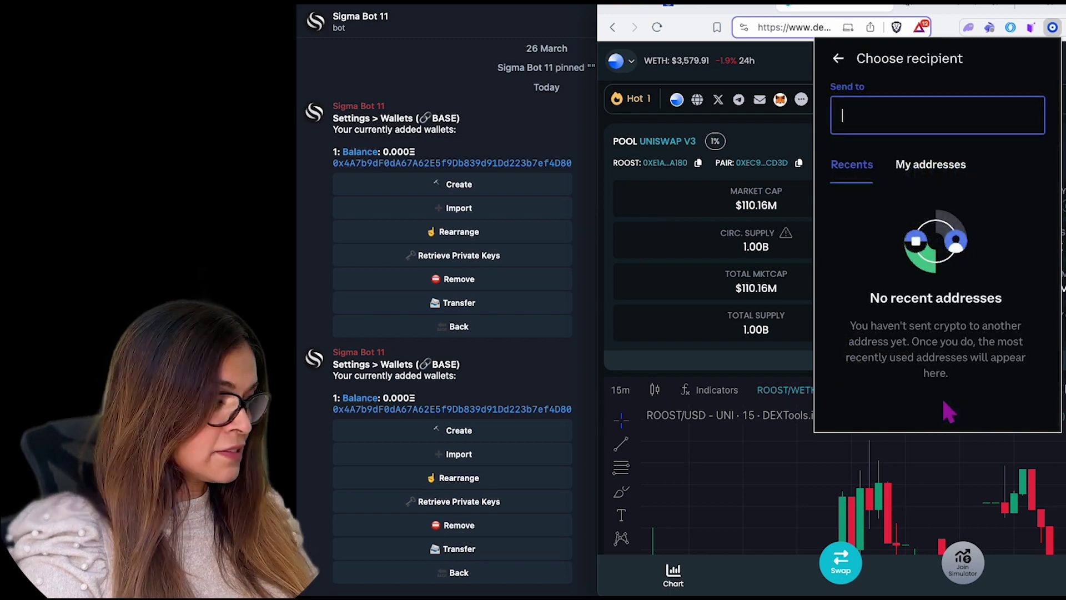
key("ctrl+v")
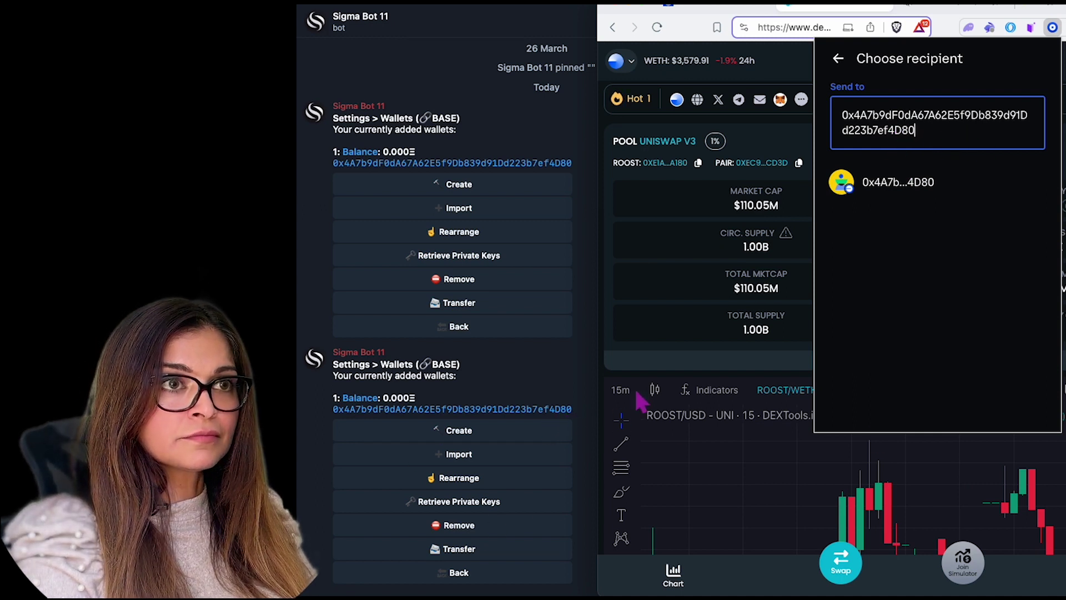
left_click(888, 189)
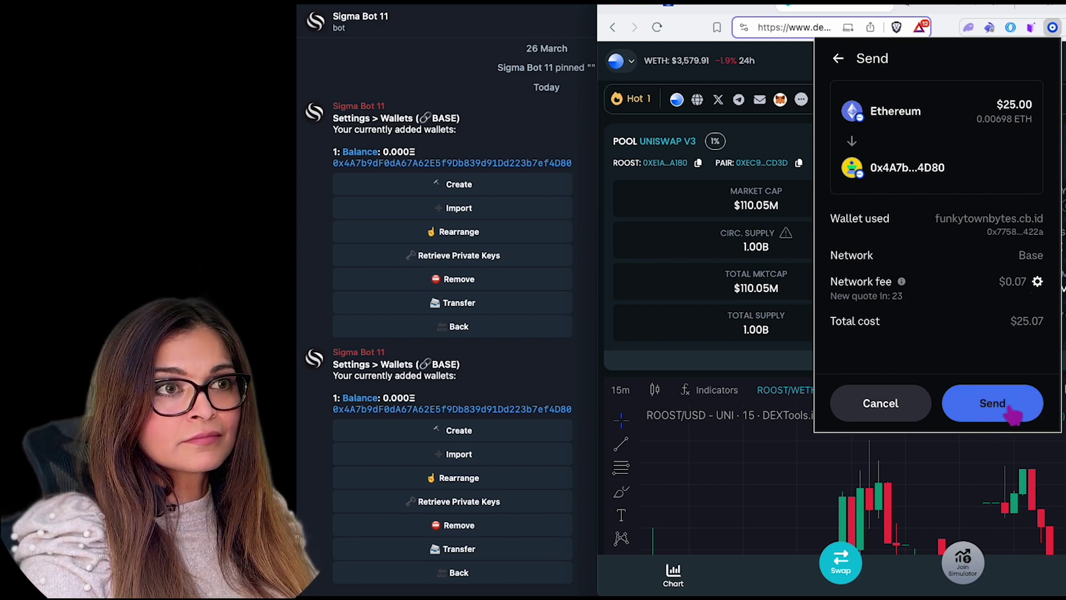
left_click(1008, 408)
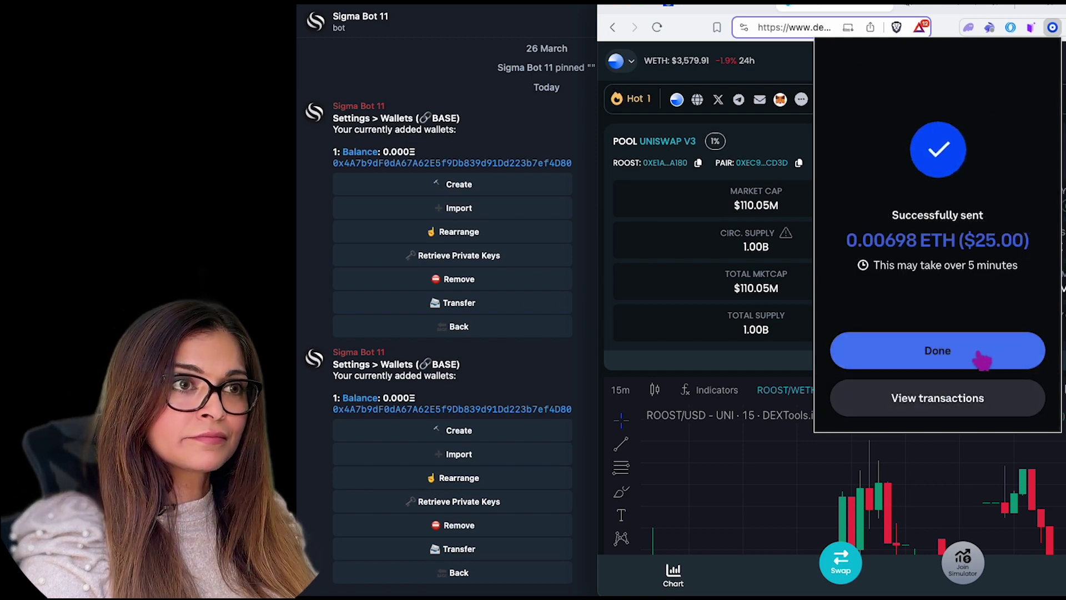
left_click(982, 359)
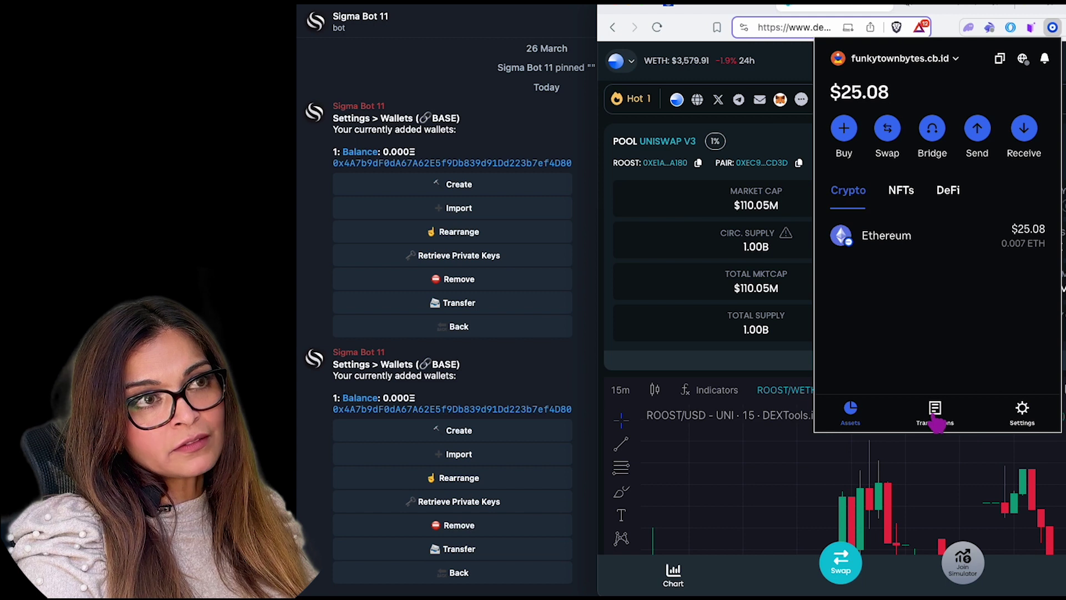
left_click(939, 419)
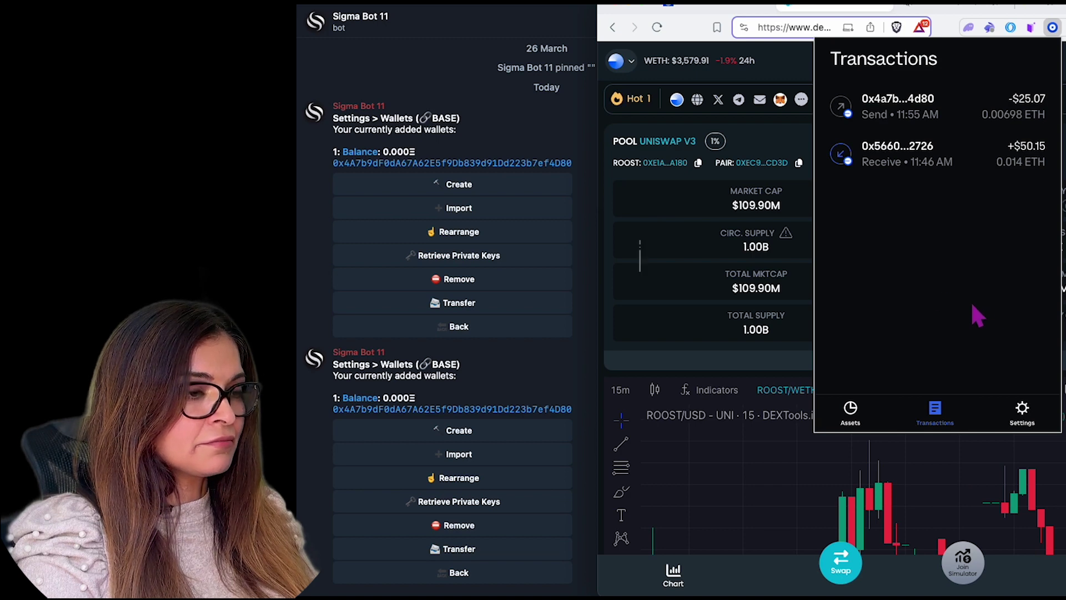
left_click(513, 375)
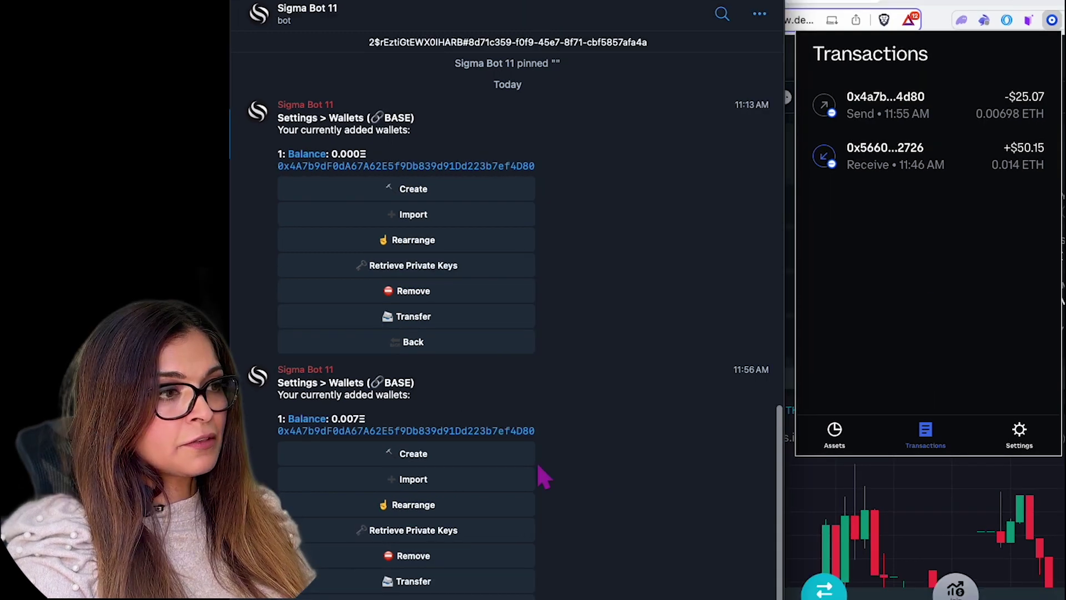
Select the bot wallet's updated 0.007 ETH balance in the refreshed Wallets reply.
double_click(344, 419)
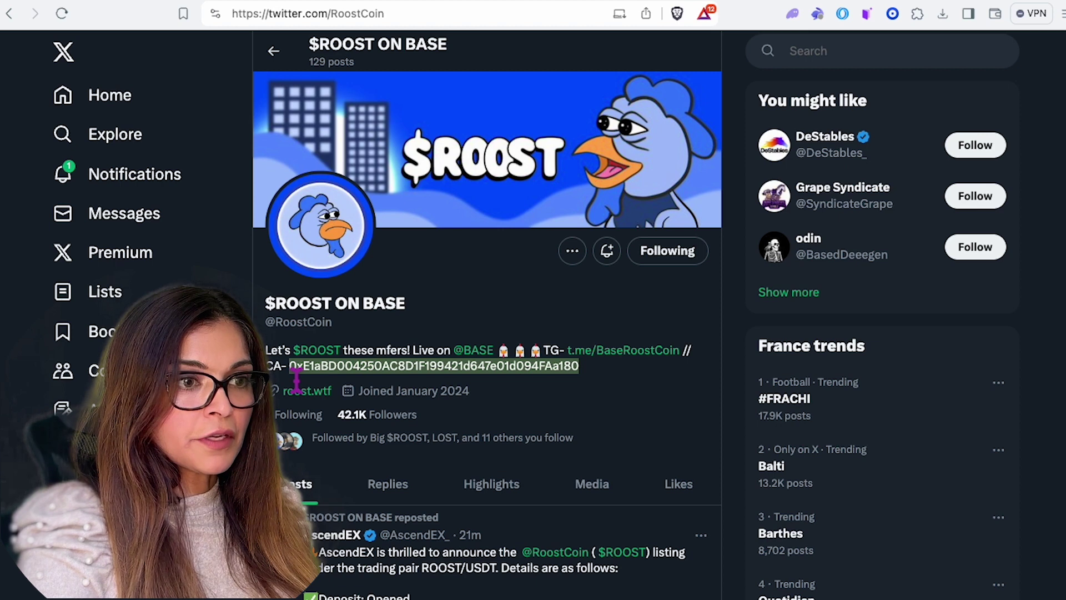
Select text on the $ROOST ON BASE X profile, then switch back to the Sigma Bot chat.
left_click_drag(351, 331, 271, 337)
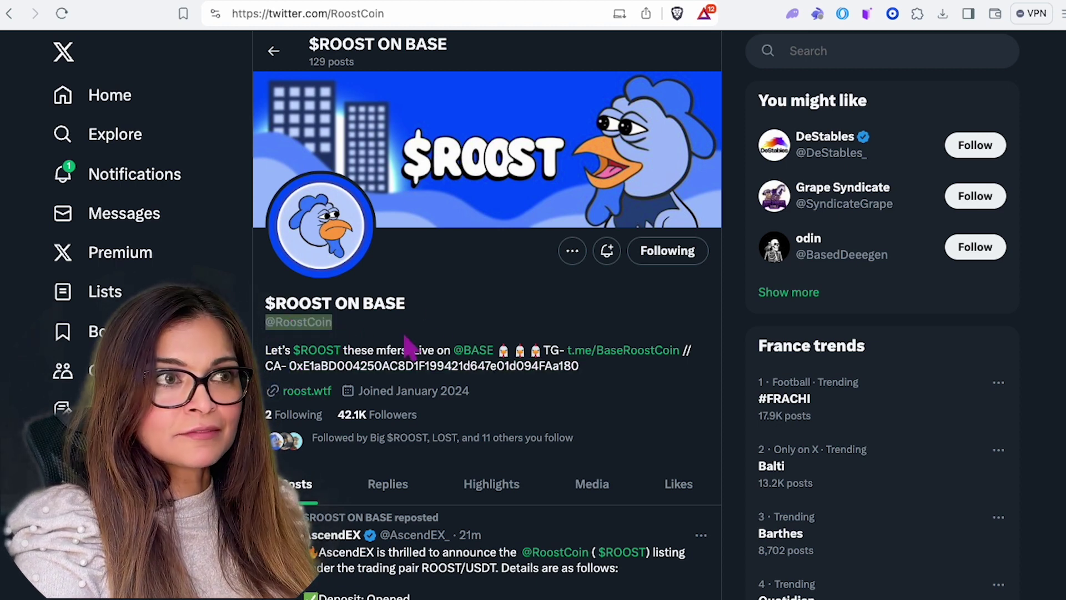
left_click(444, 351)
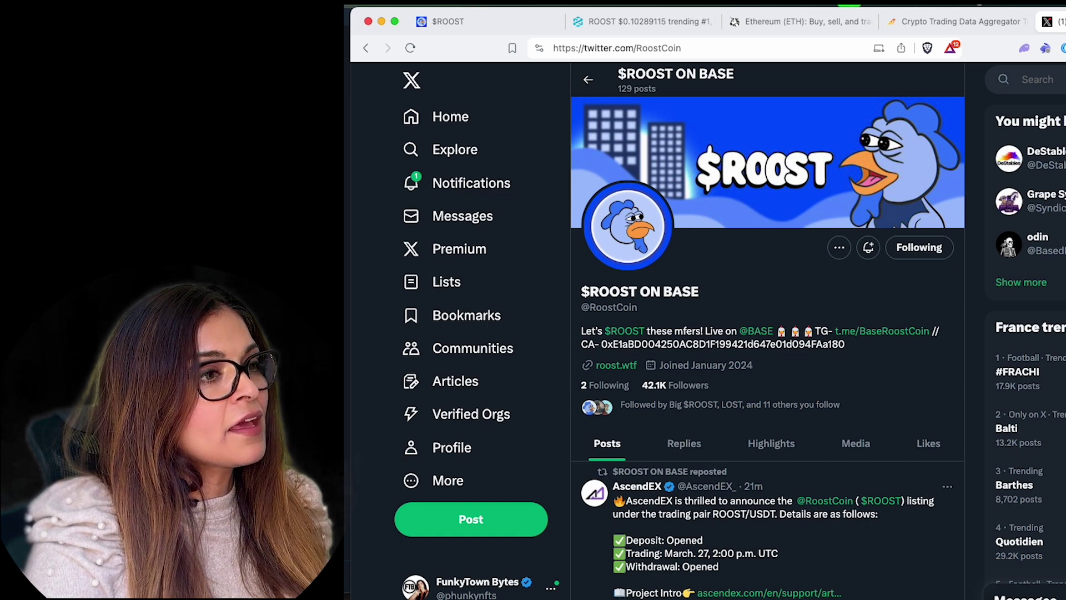
key("super+Tab")
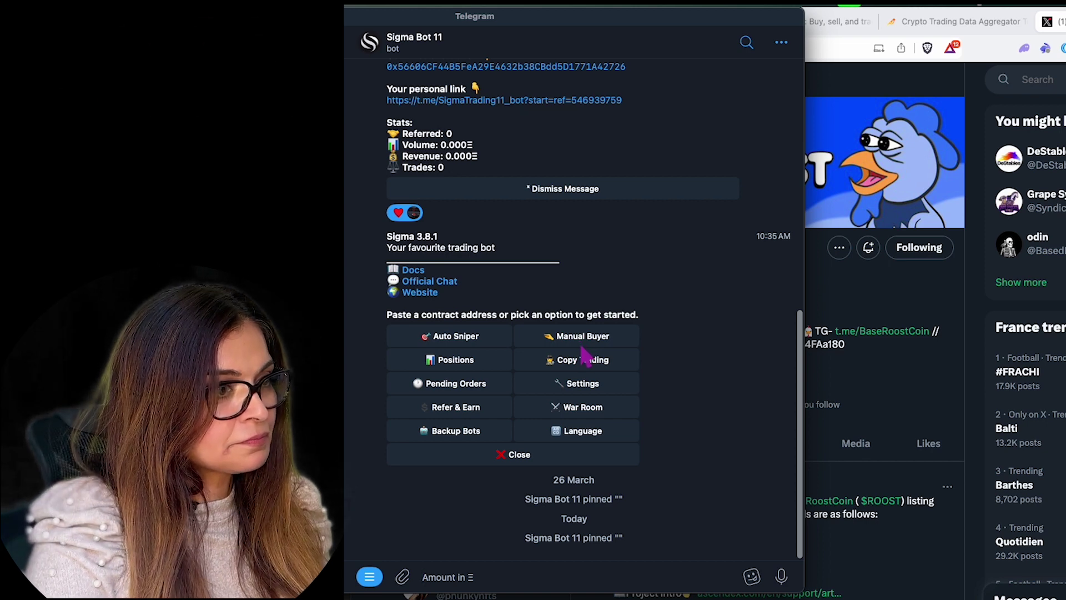
Choose Manual Buyer and submit the pasted ROOST contract address as the token address.
left_click(600, 343)
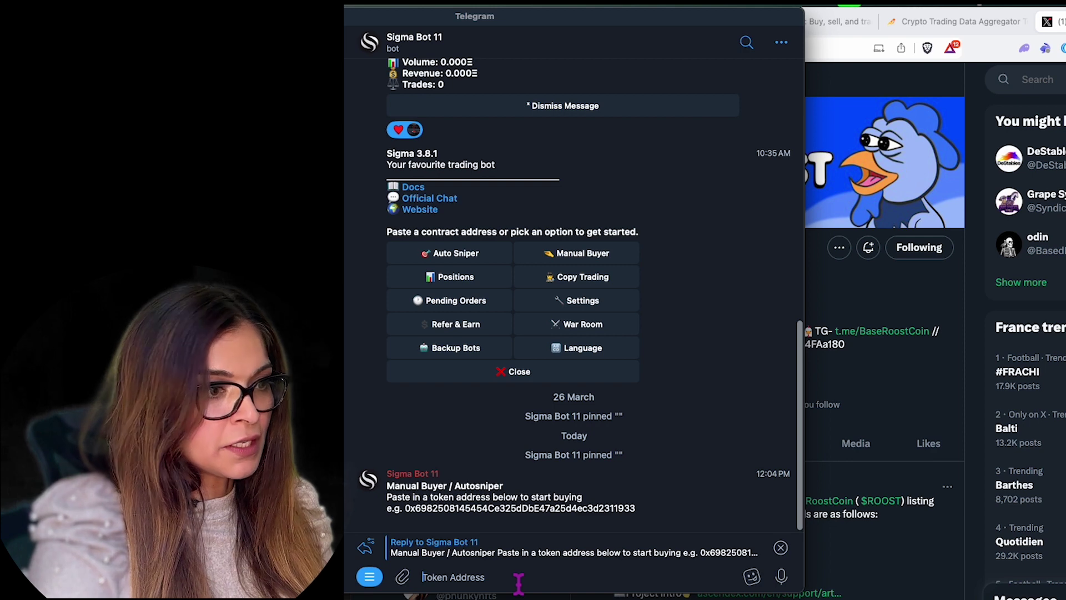
key("super+v")
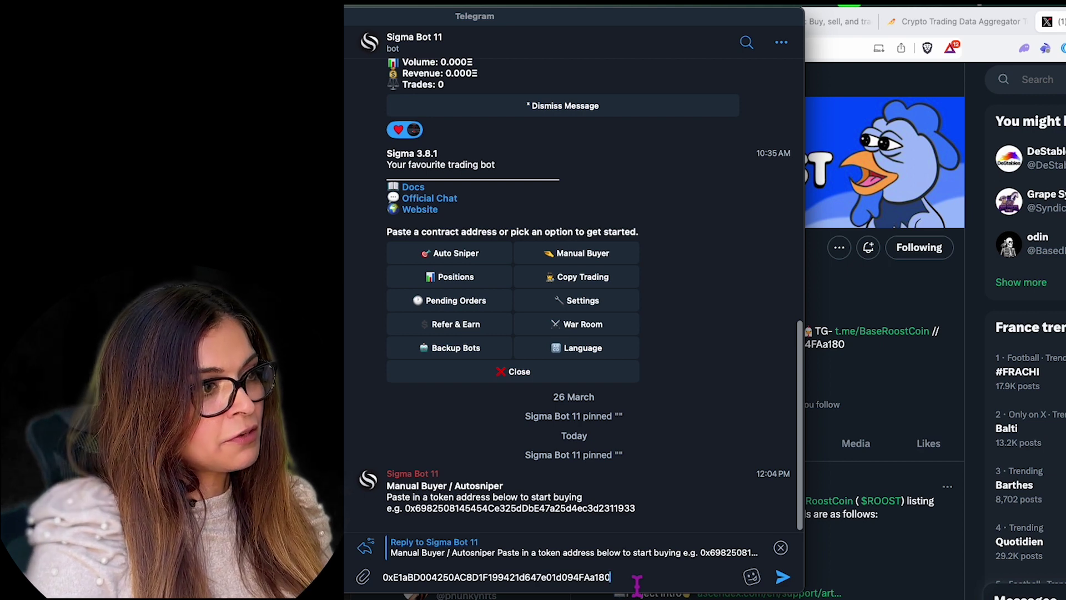
key("Return")
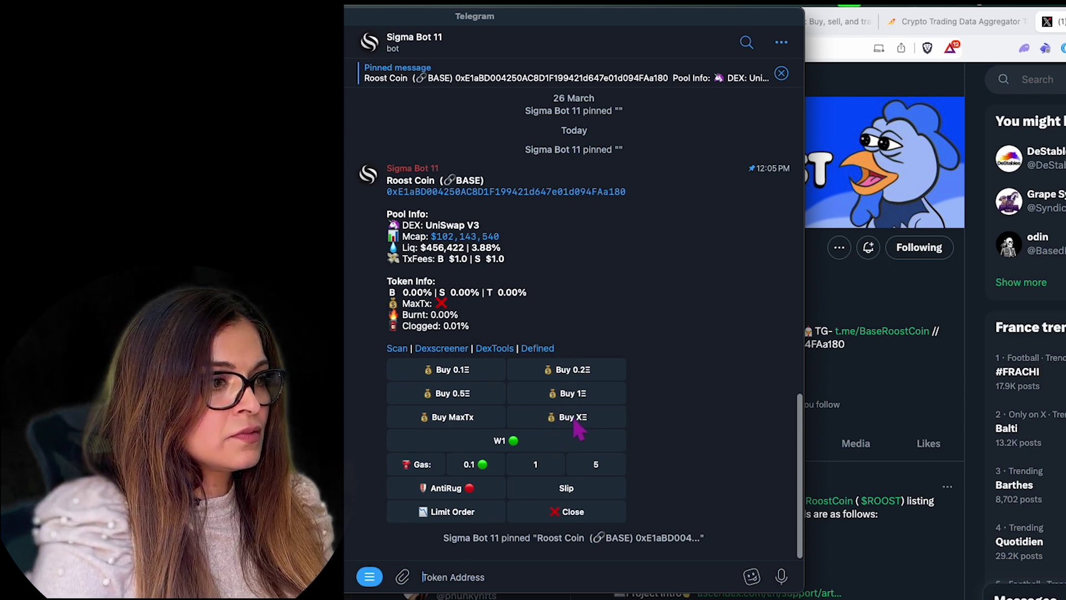
Choose the custom Buy XΞ option and enter .005 ETH as the buy amount.
left_click(575, 427)
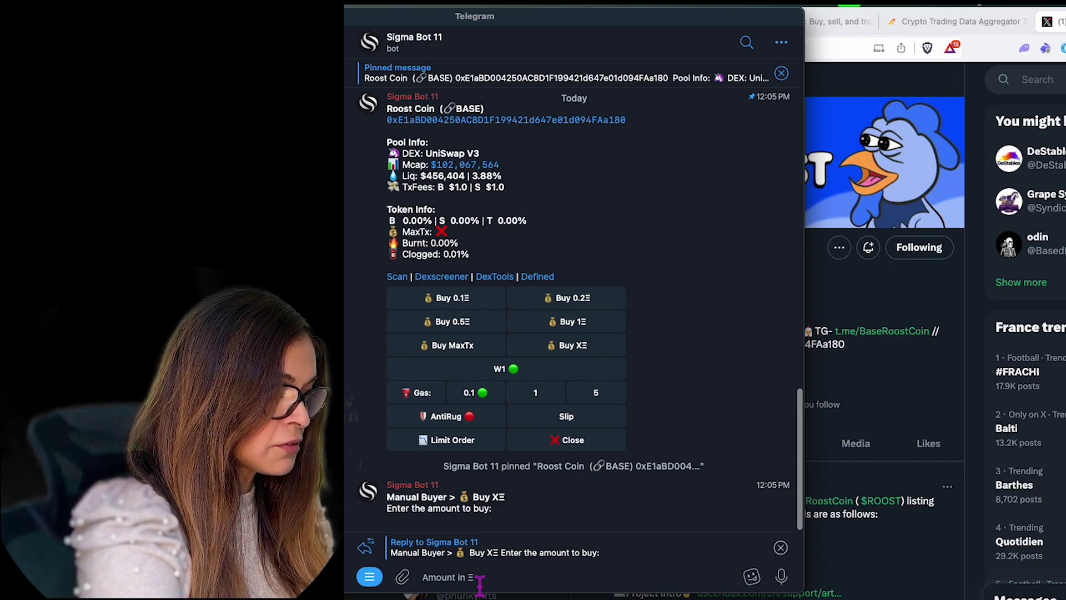
type(".005")
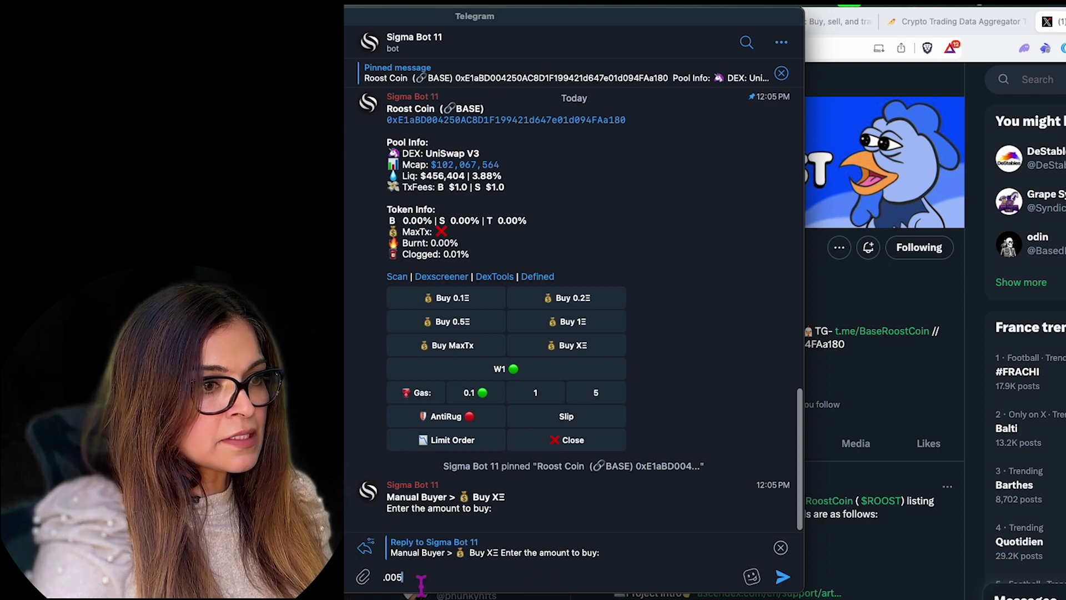
mouse_move(743, 582)
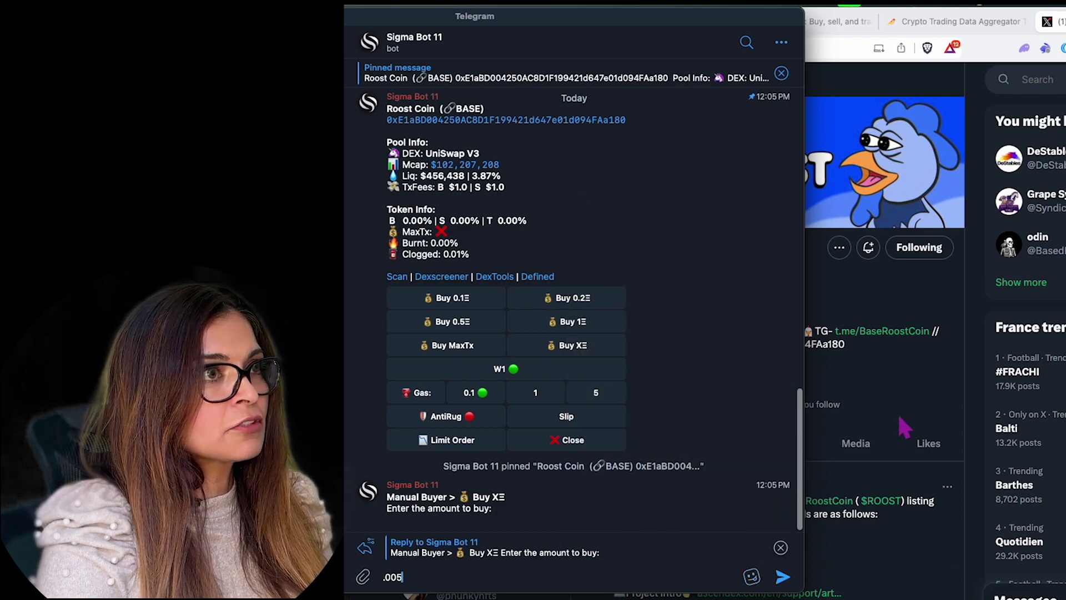
left_click(897, 411)
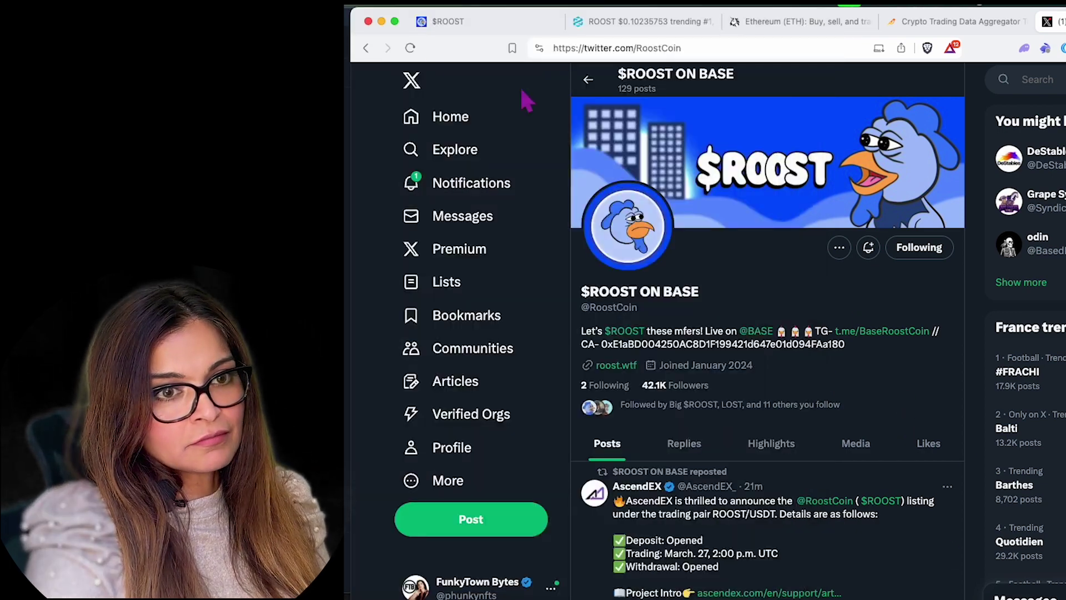
View the DEXTools ROOST/WETH pair page ($102.10M market cap) and pan its candlestick chart.
left_click(654, 21)
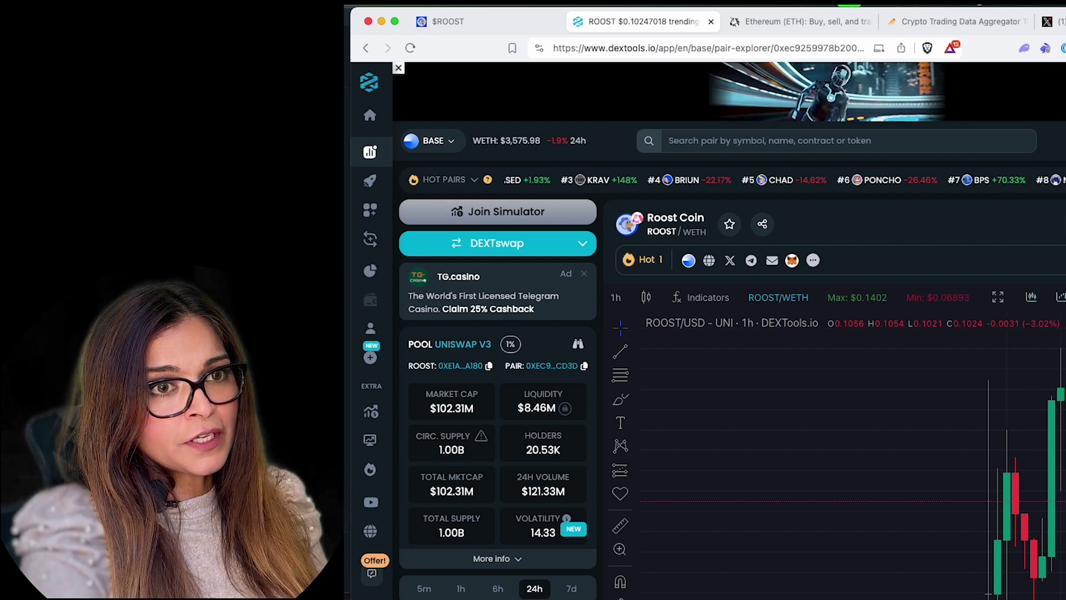
left_click_drag(930, 464, 755, 450)
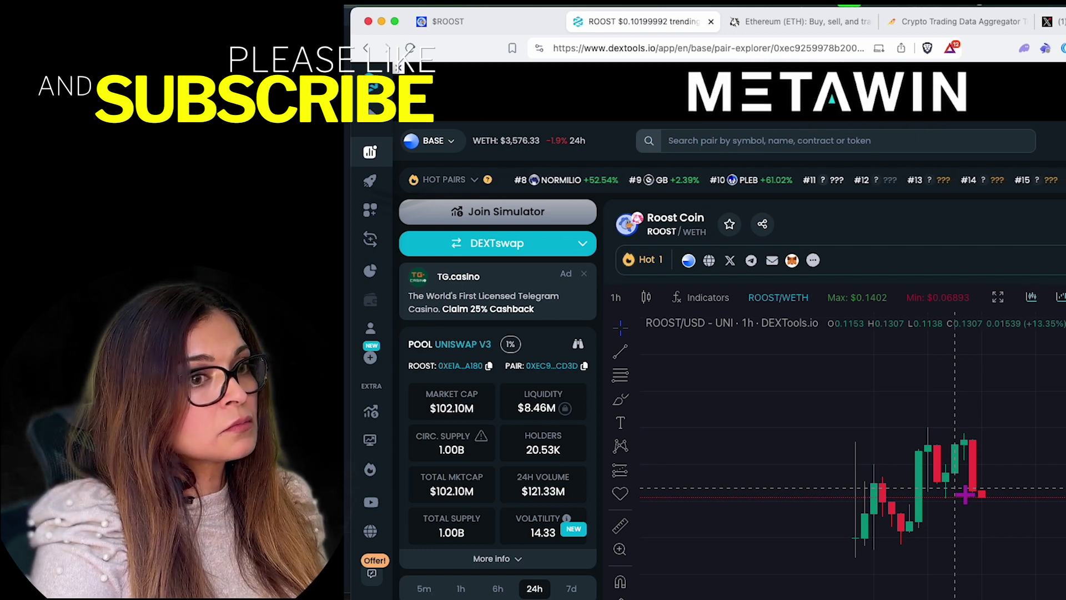
Look at the roost.wtf homepage, then return to the DEXTools pair page.
left_click(488, 26)
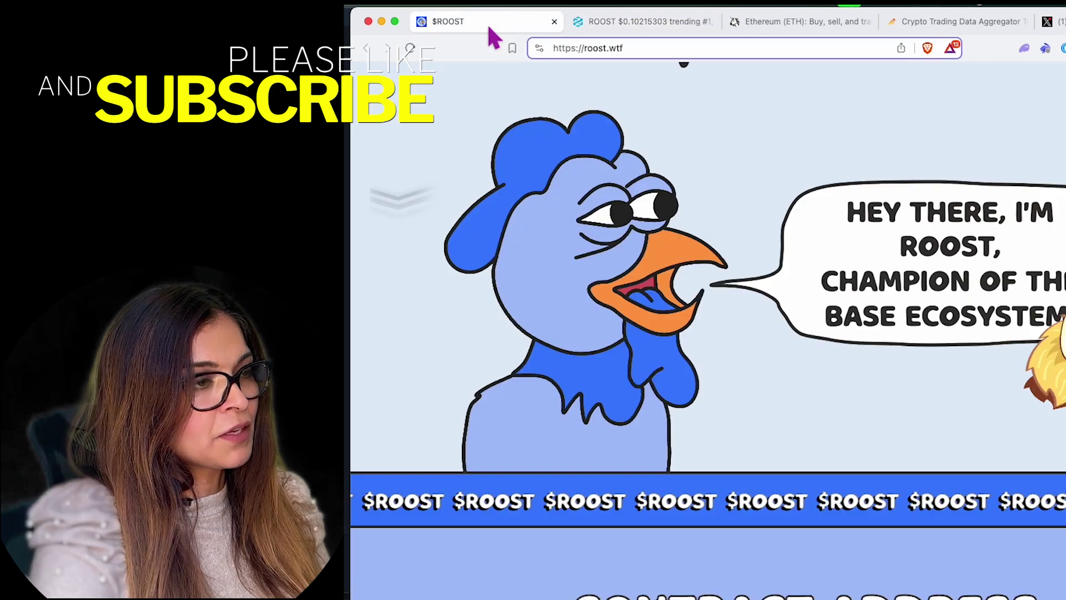
left_click(675, 26)
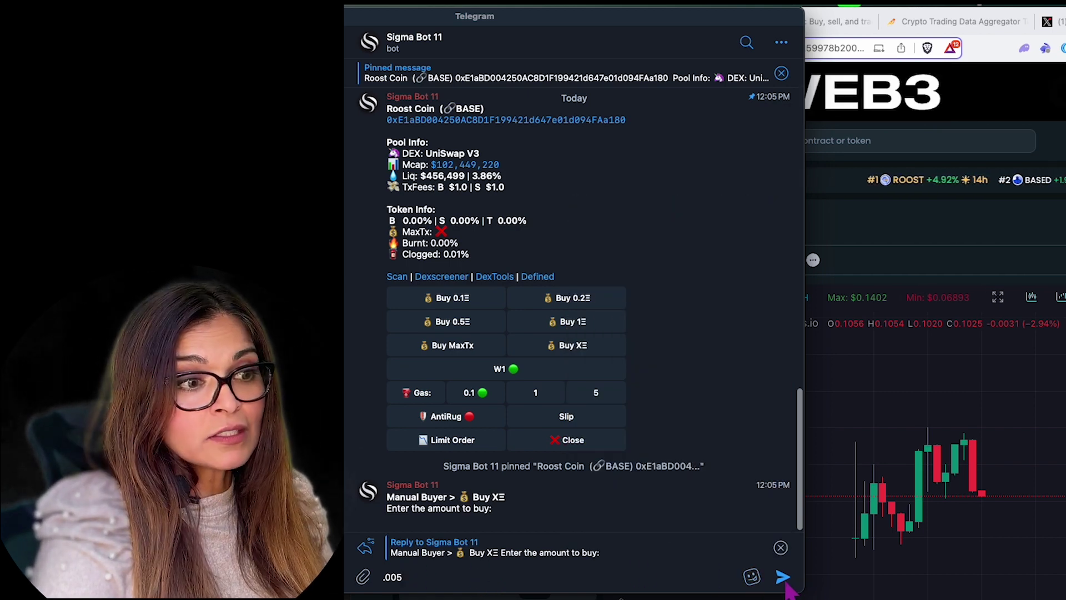
Send the .005 ETH Roost Coin buy and check the bot's transaction-confirmed (1/1) notice.
right_click(788, 584)
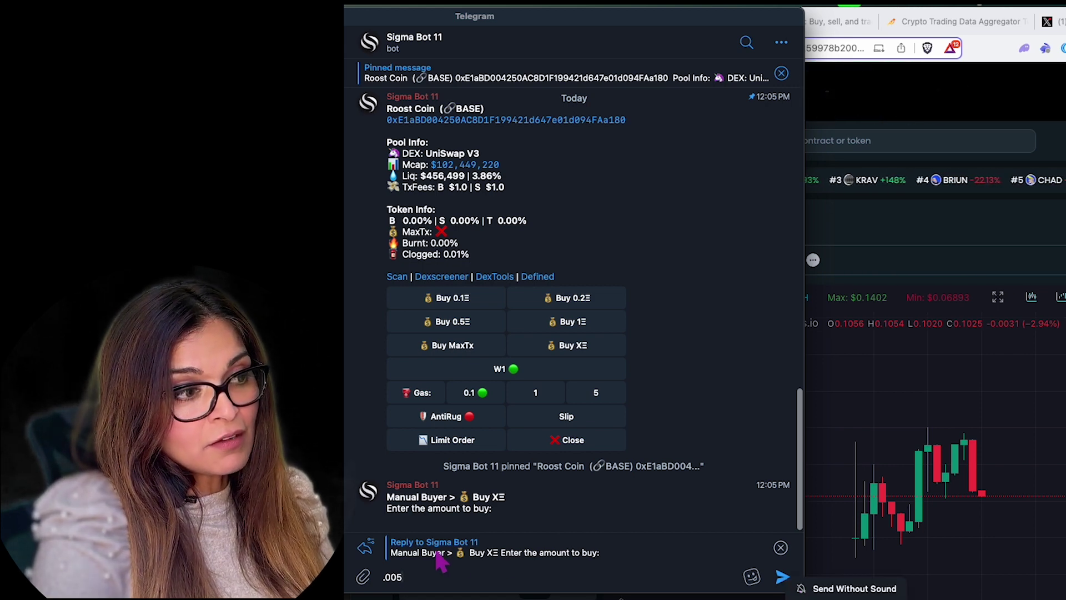
left_click(509, 563)
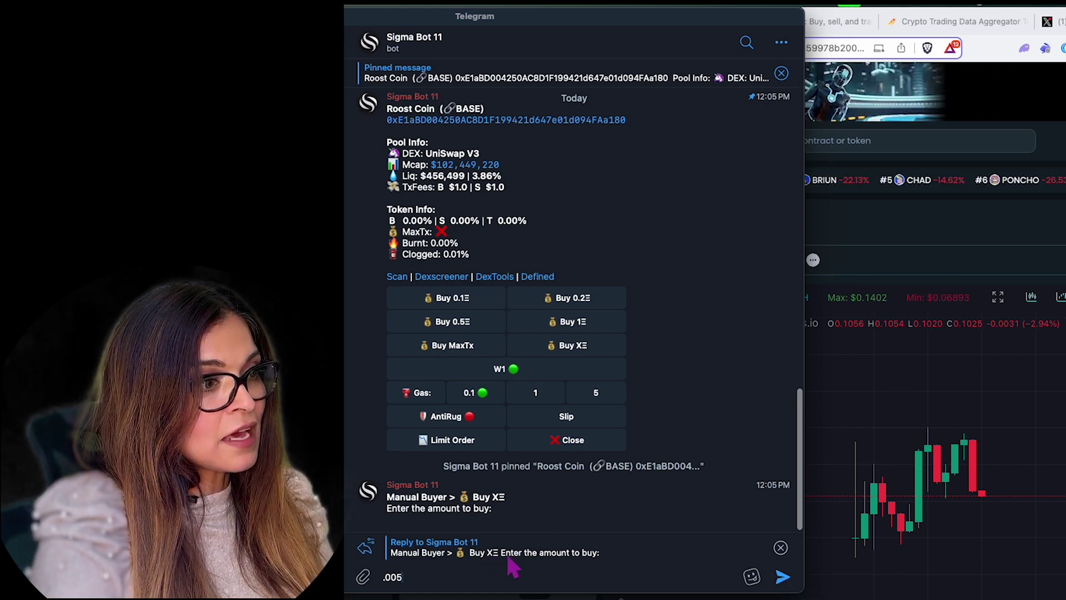
left_click(783, 577)
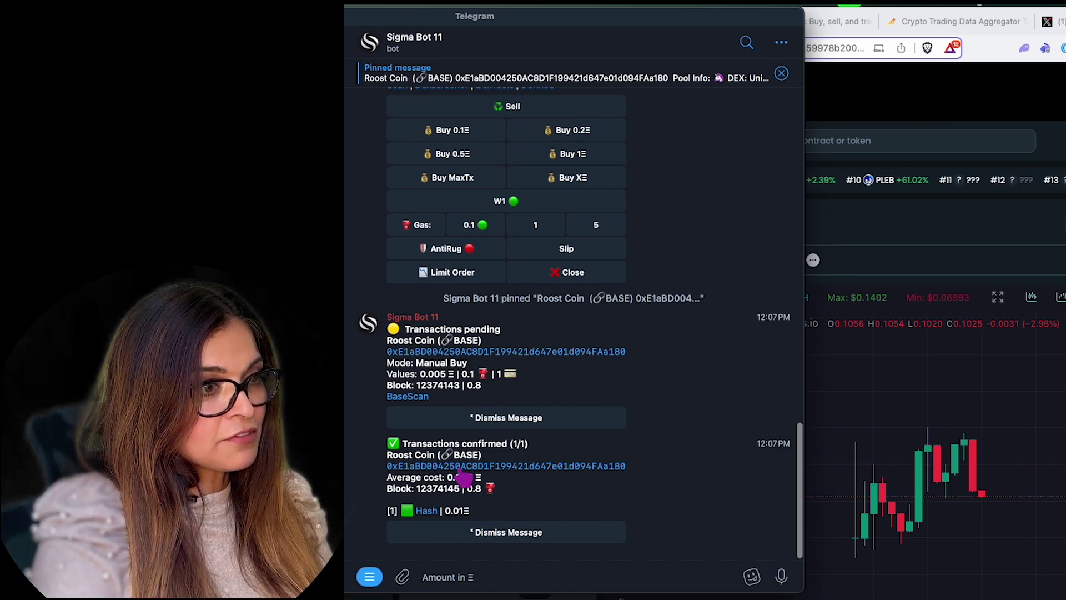
left_click_drag(403, 443, 518, 461)
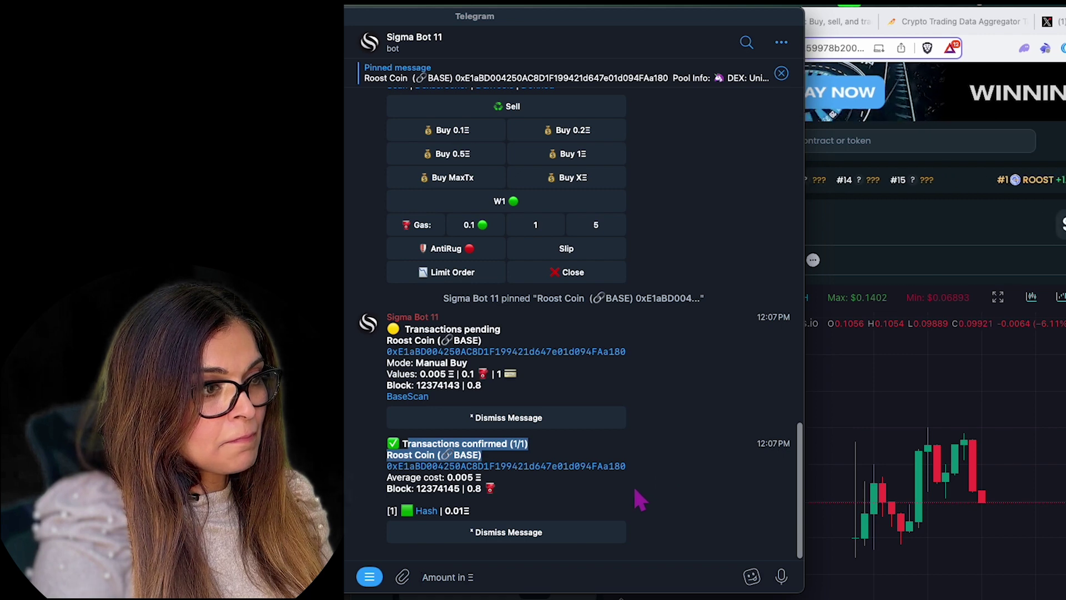
left_click(395, 487)
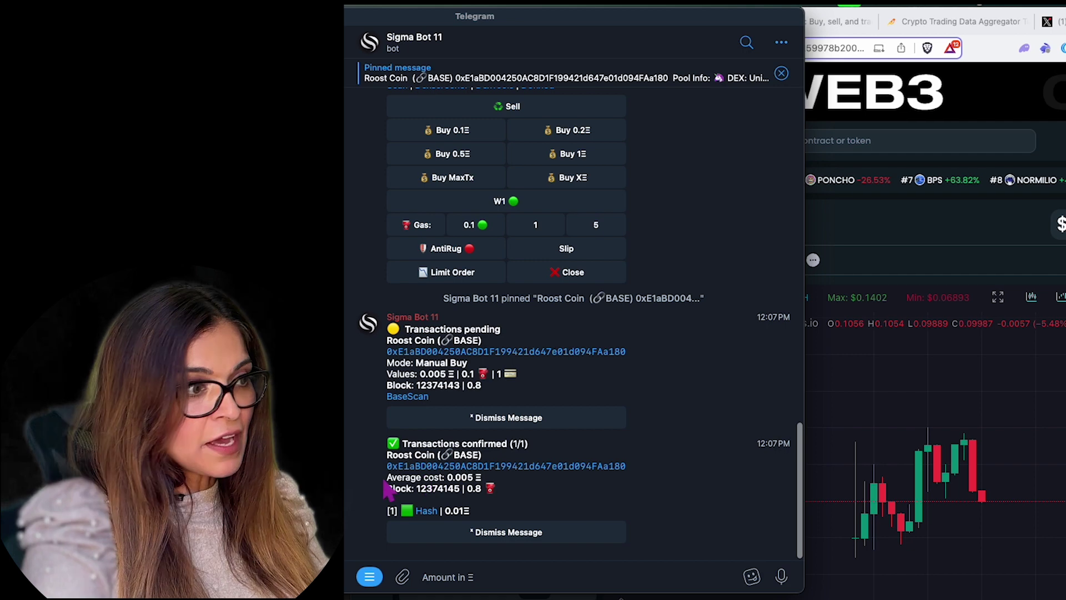
left_click(426, 511)
Search BaseScan for the pasted trading wallet address.
left_click(844, 89)
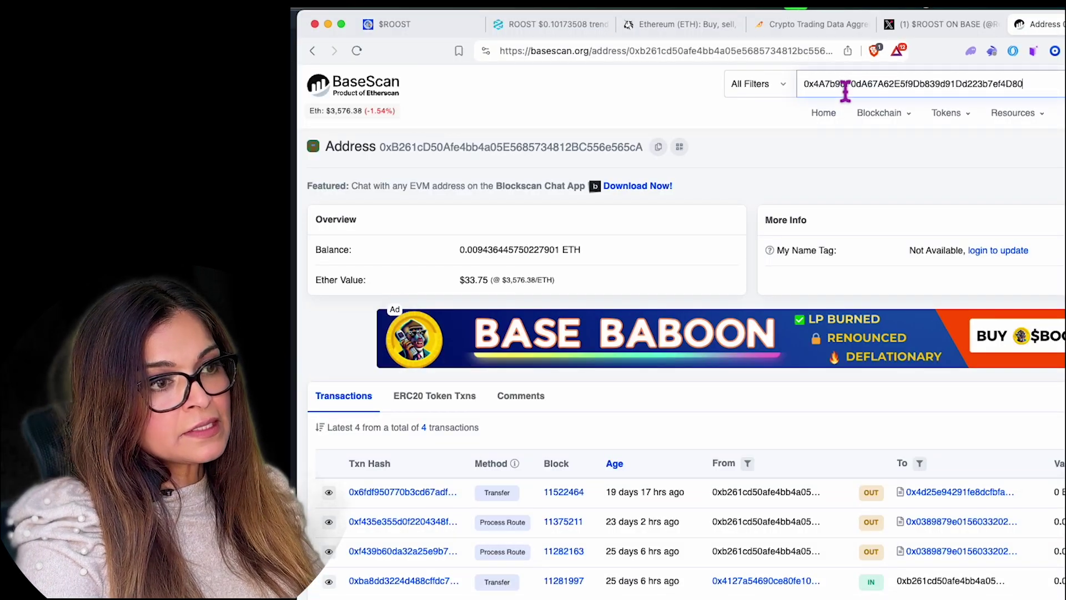
key("Return")
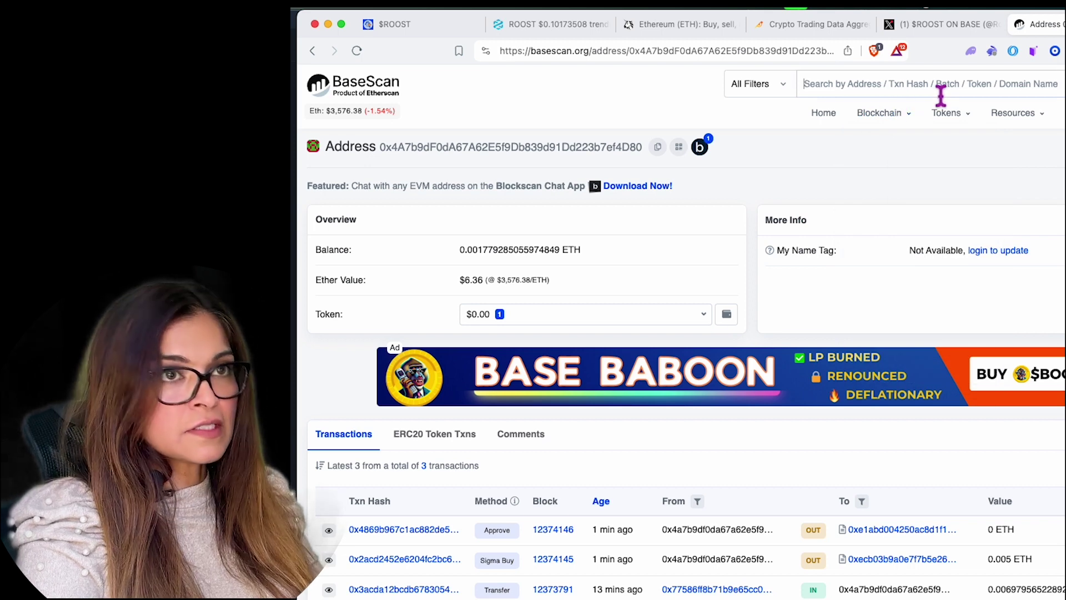
left_click(966, 86)
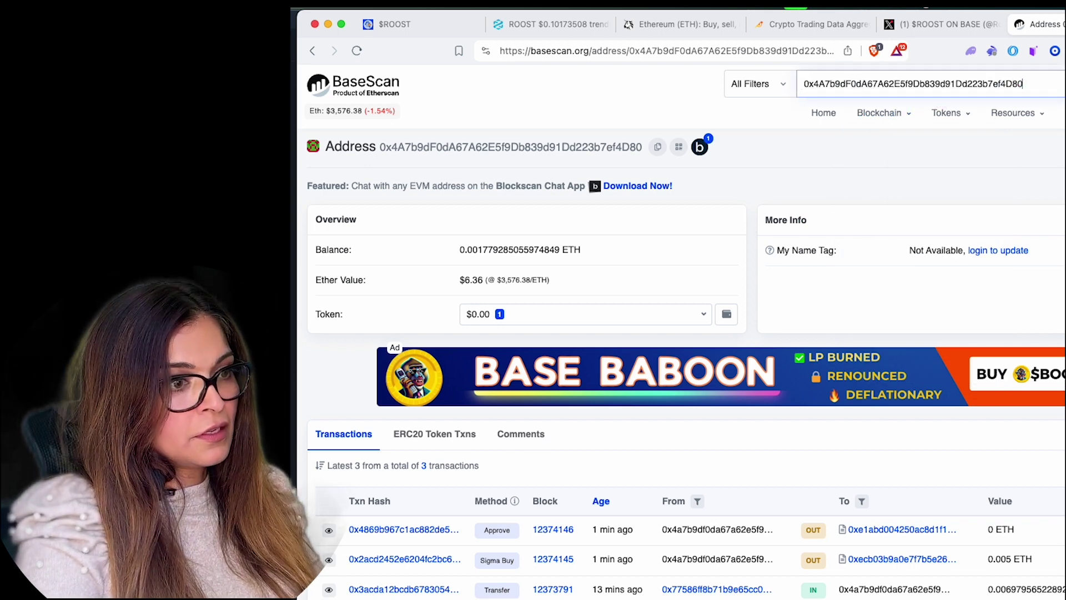
key("Return")
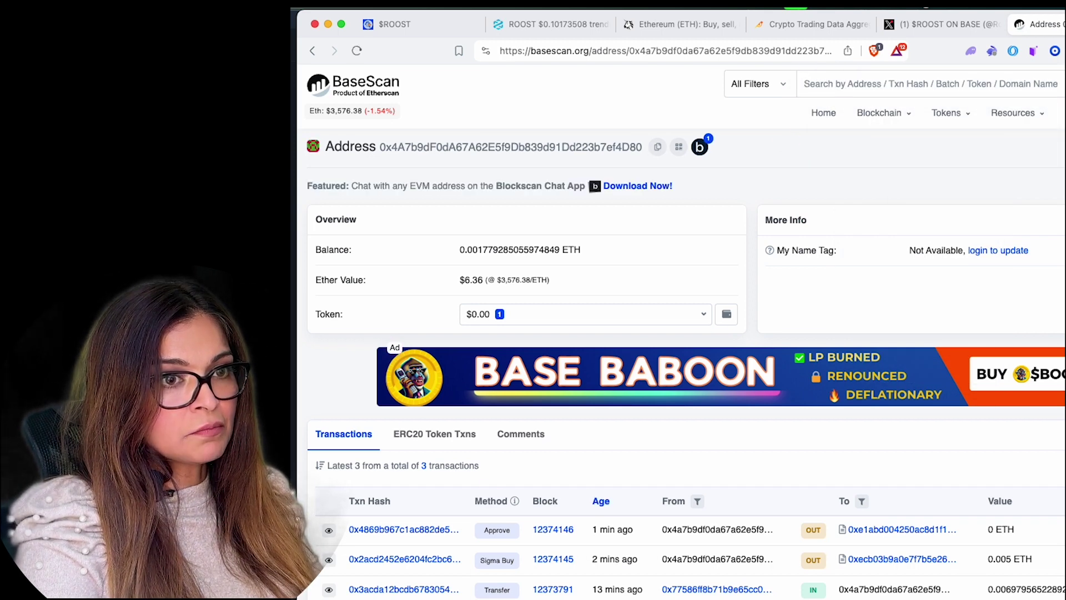
Confirm the wallet's token holdings show 170.89370971 ROOST, then return to Telegram.
scroll(744, 556, "down", 3)
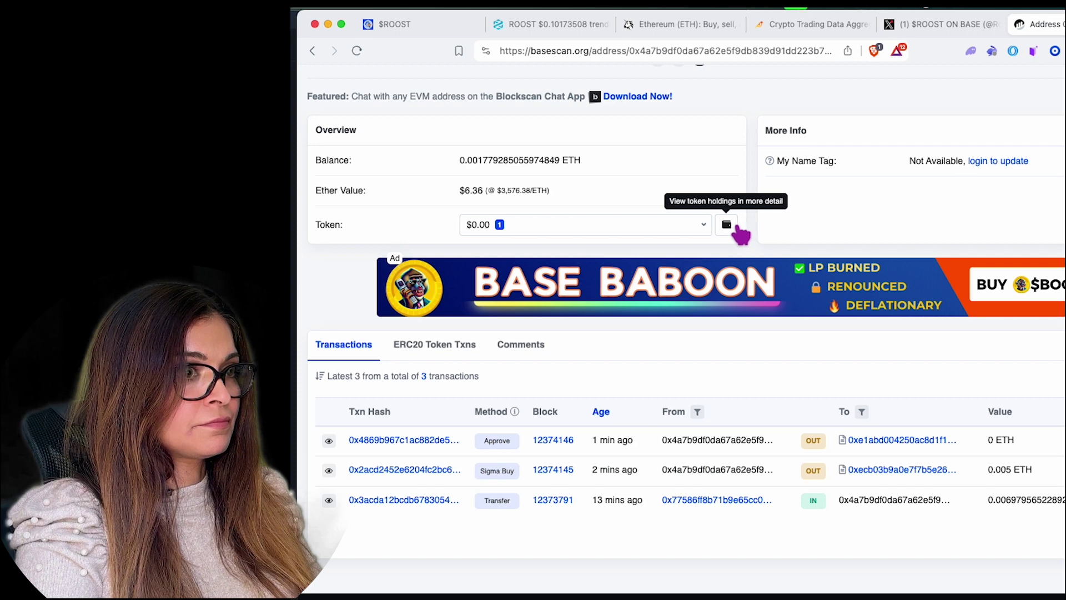
left_click(736, 226)
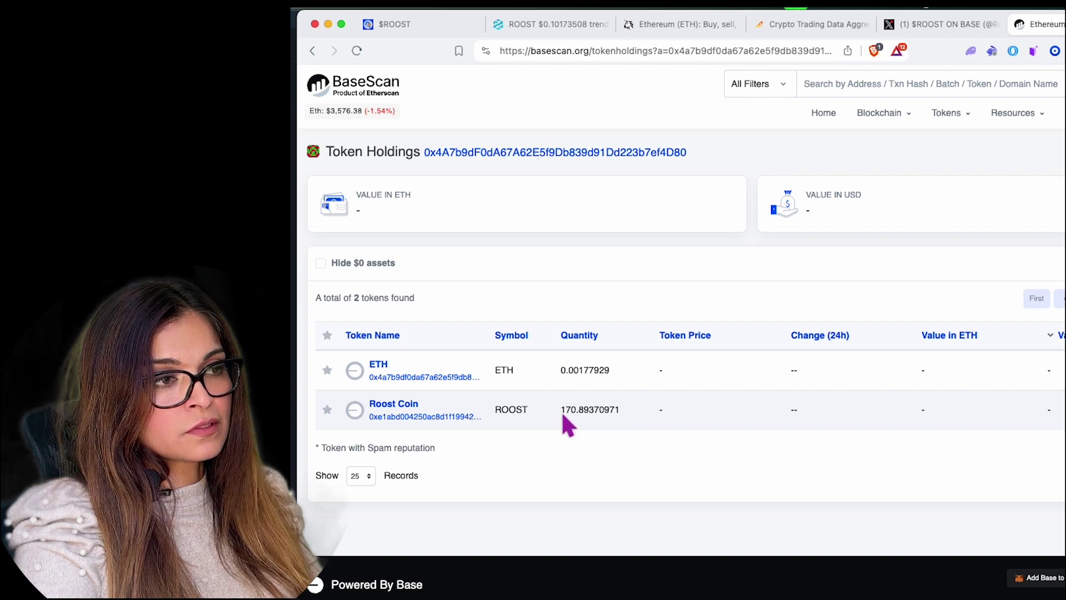
left_click(665, 429)
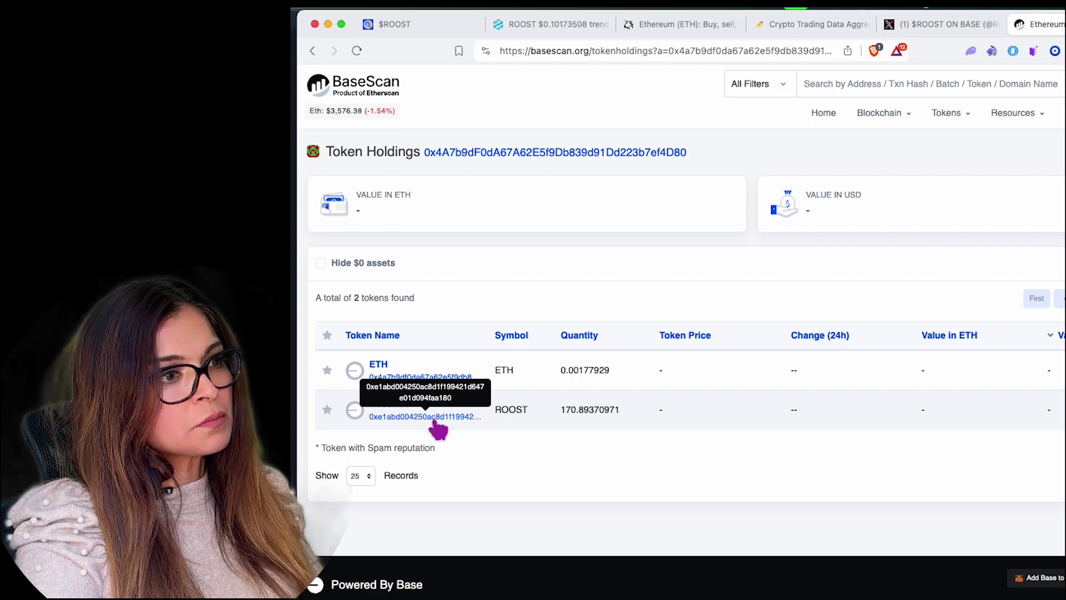
key("super+Tab")
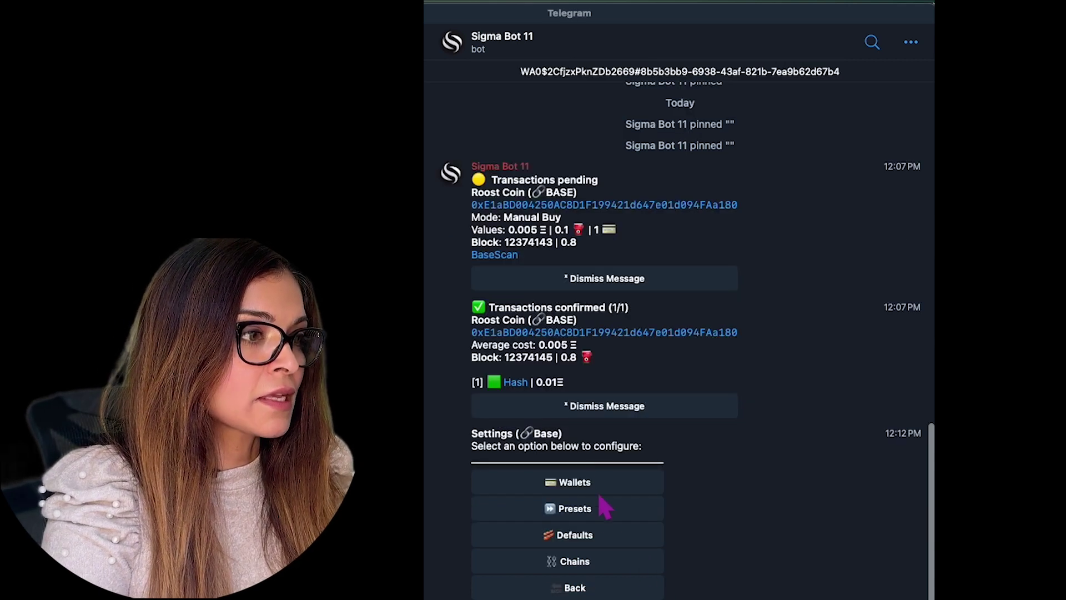
Start a wallet transfer from the funded trading wallet, choosing Other Wallet as the destination.
left_click(590, 490)
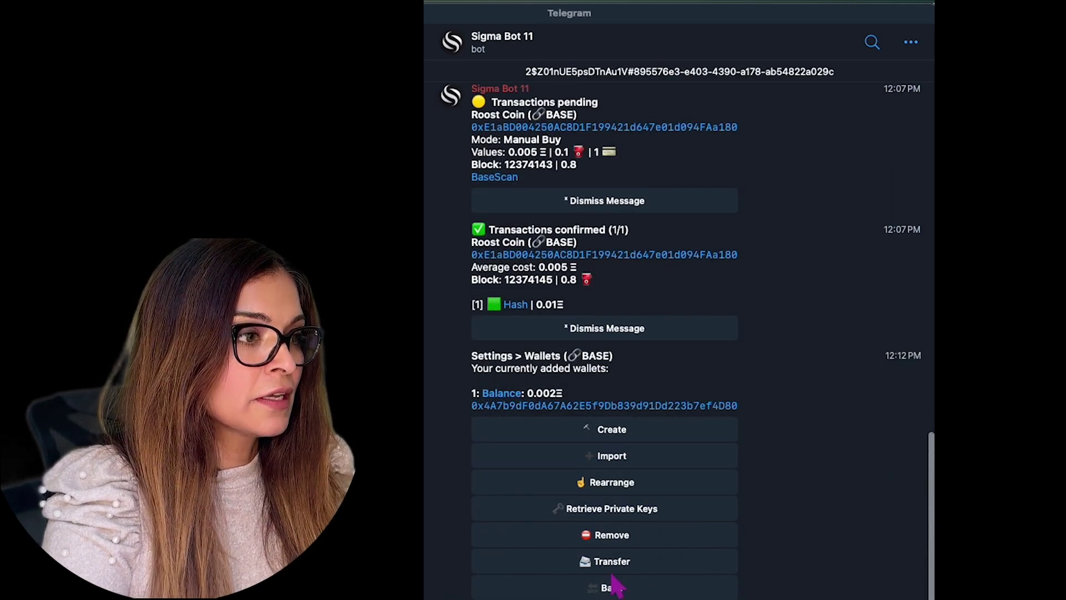
left_click(607, 564)
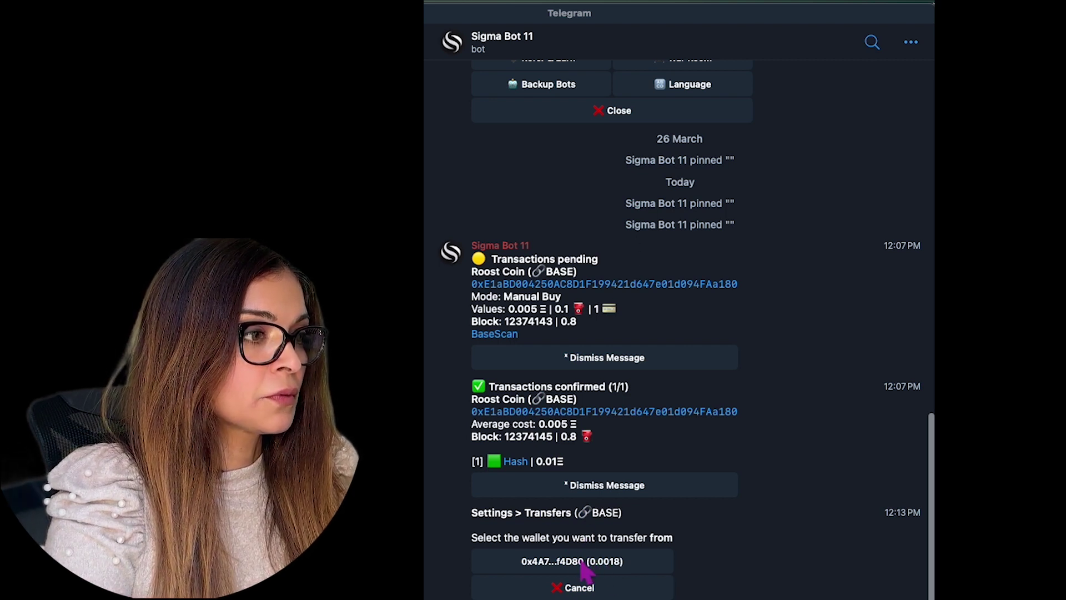
left_click(639, 567)
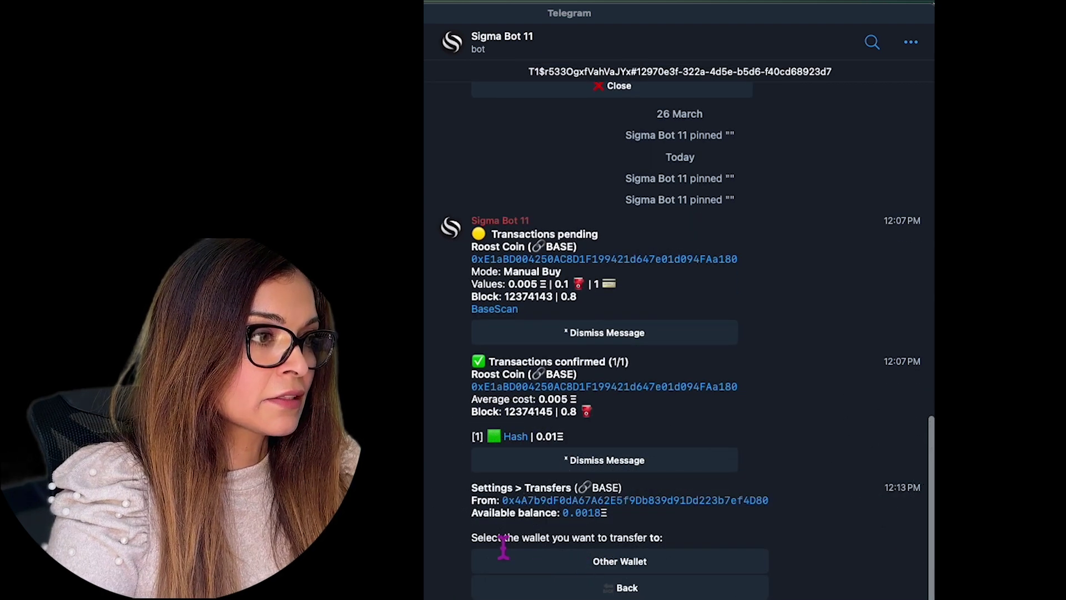
left_click_drag(507, 541, 597, 543)
left_click(653, 545)
left_click(631, 563)
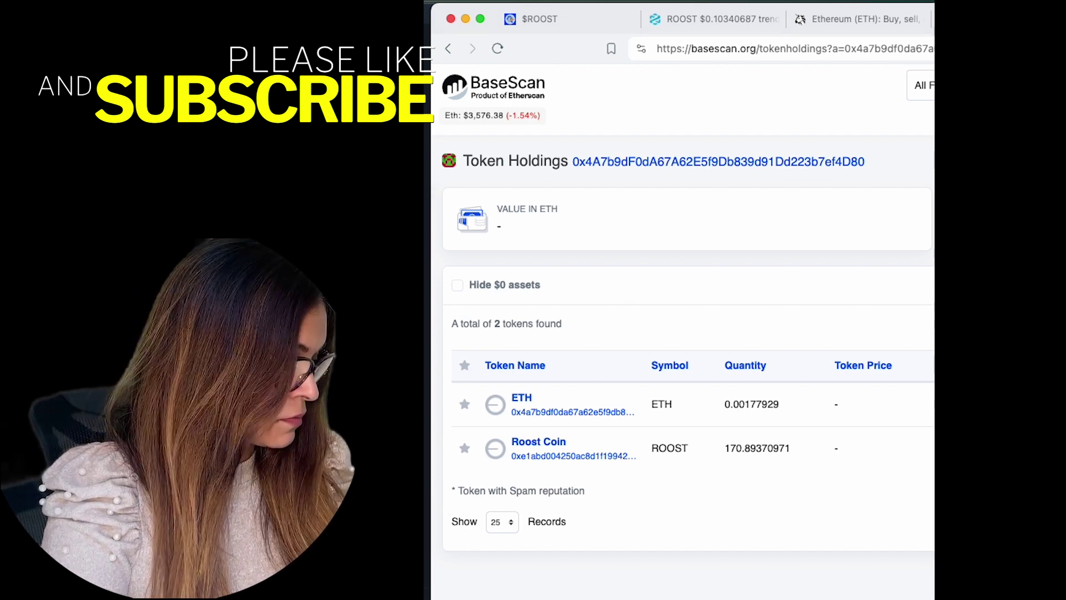
key("super+Tab")
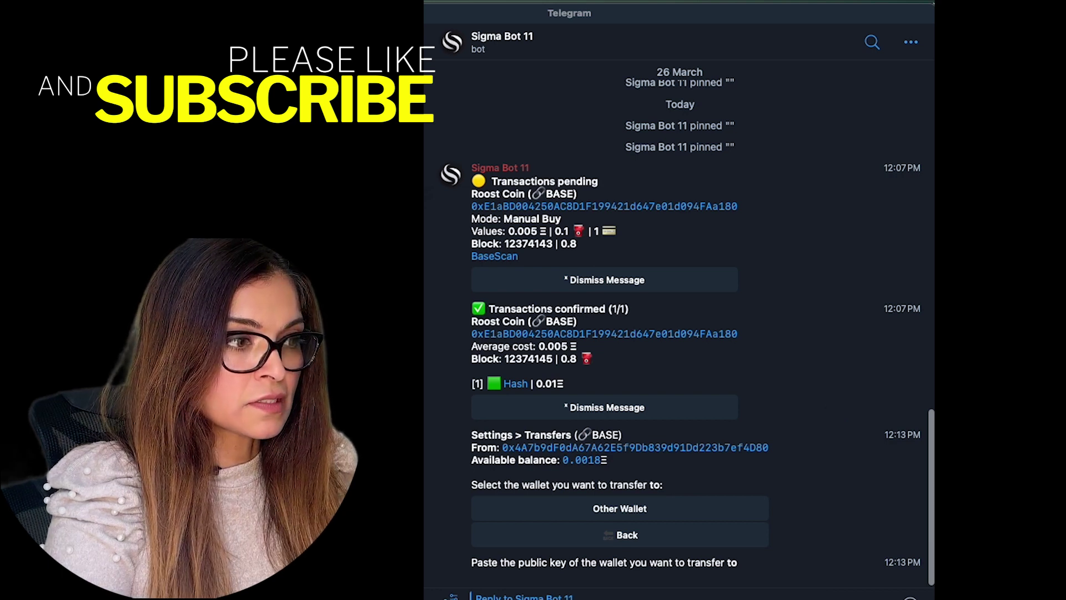